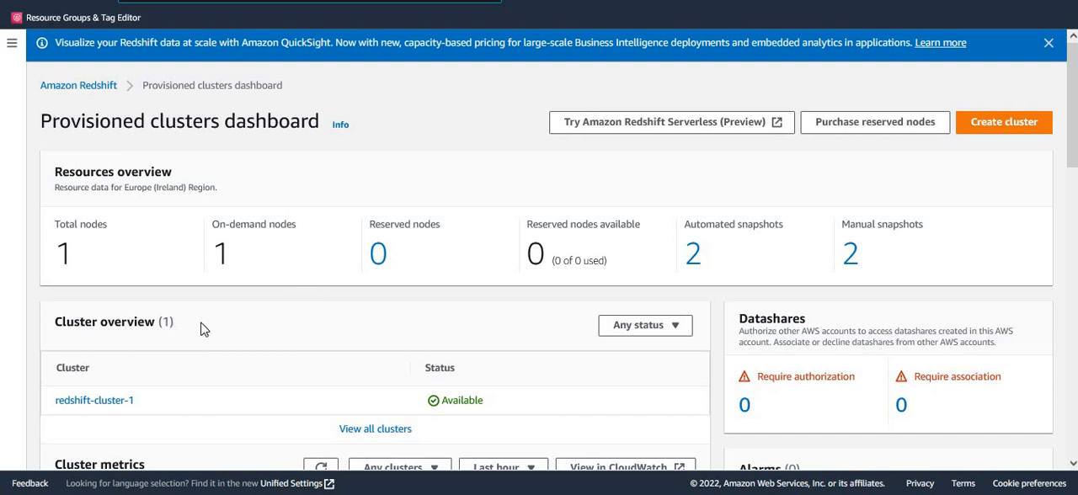
- Review the cluster overview and cluster metrics on the Redshift provisioned clusters dashboard
{"action": "scroll", "coordinate": [234, 328], "scroll_direction": "down", "scroll_amount": 2}
{"action": "scroll", "coordinate": [234, 335], "scroll_direction": "down", "scroll_amount": 1}
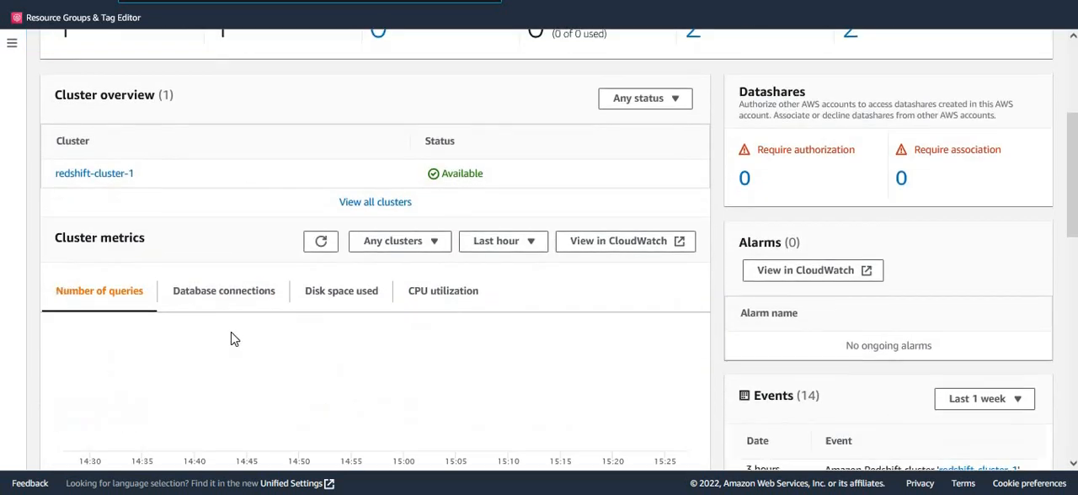
{"action": "scroll", "coordinate": [168, 334], "scroll_direction": "up", "scroll_amount": 3}
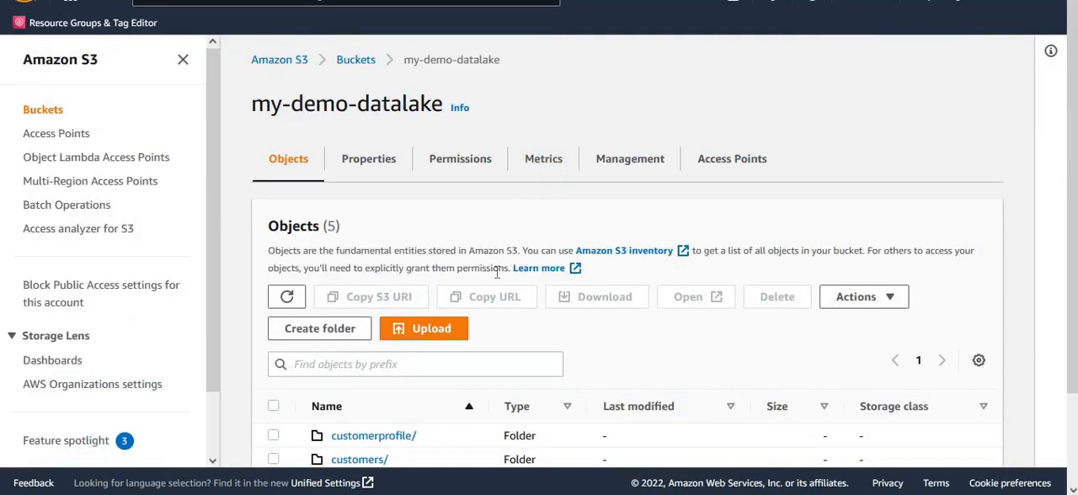
- Check the folders in the my-demo-datalake S3 bucket and refresh the object lists of customerprofile and customers
{"action": "scroll", "coordinate": [497, 285], "scroll_direction": "down", "scroll_amount": 1}
{"action": "scroll", "coordinate": [498, 284], "scroll_direction": "down", "scroll_amount": 1}
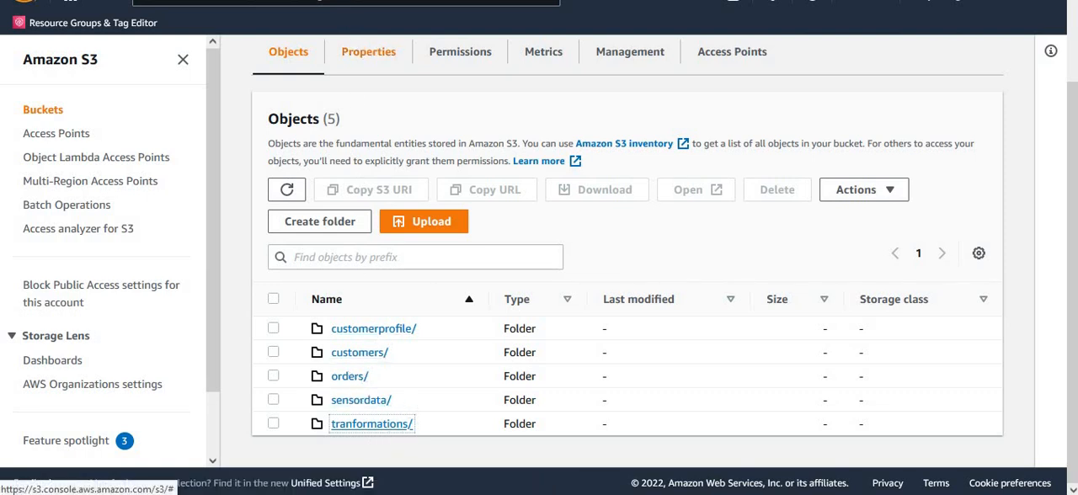
{"action": "key", "text": "ctrl+Tab"}
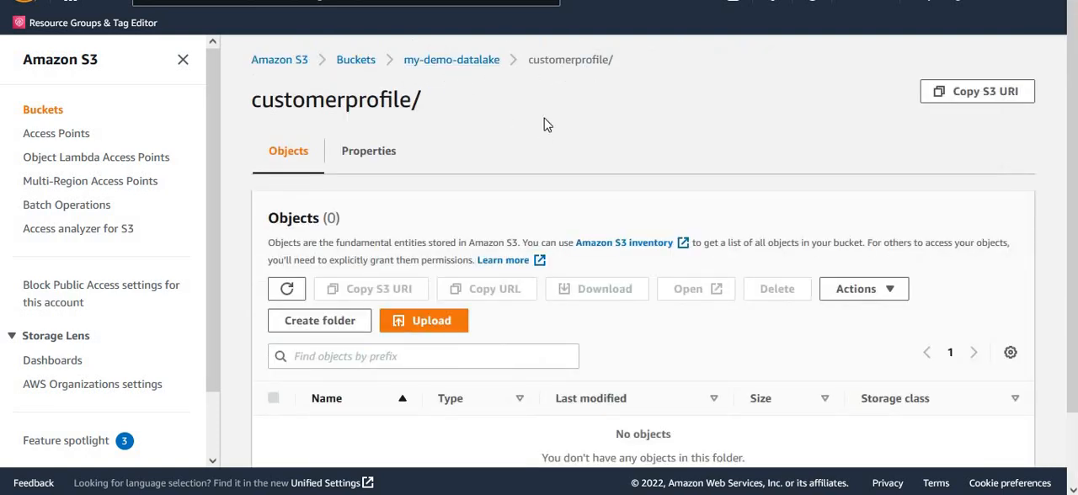
{"action": "left_click", "coordinate": [287, 289]}
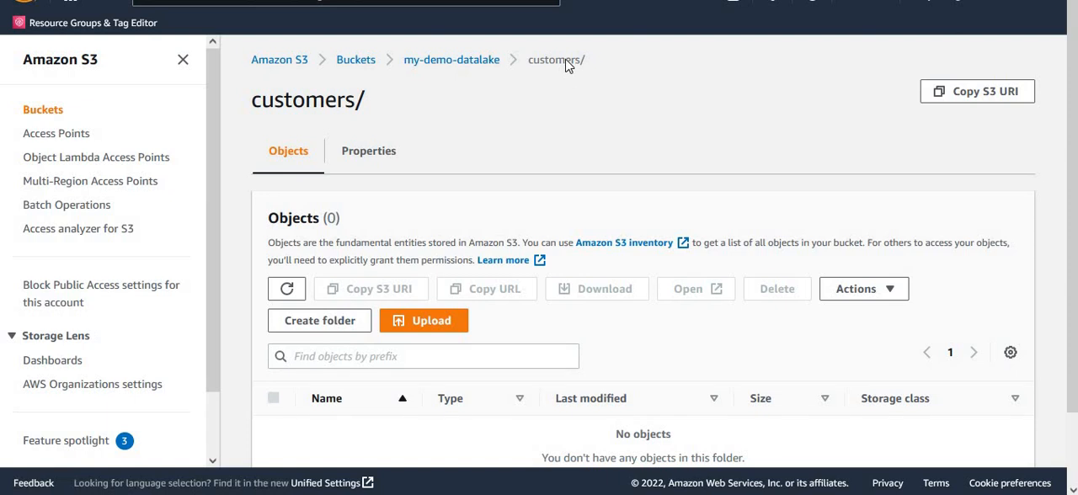
{"action": "left_click", "coordinate": [286, 290]}
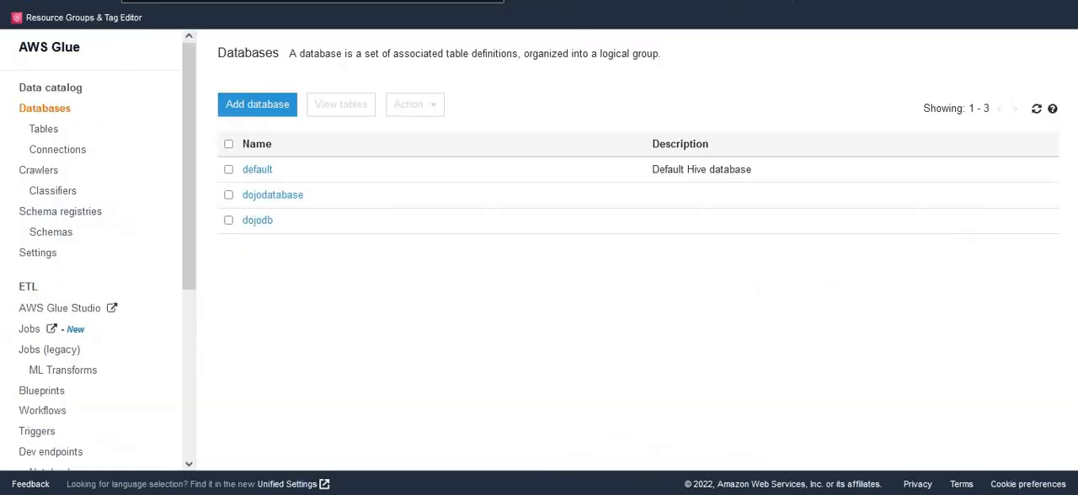
- Open the dojodb database in the AWS Glue data catalog and list its tables
{"action": "left_click", "coordinate": [258, 223]}
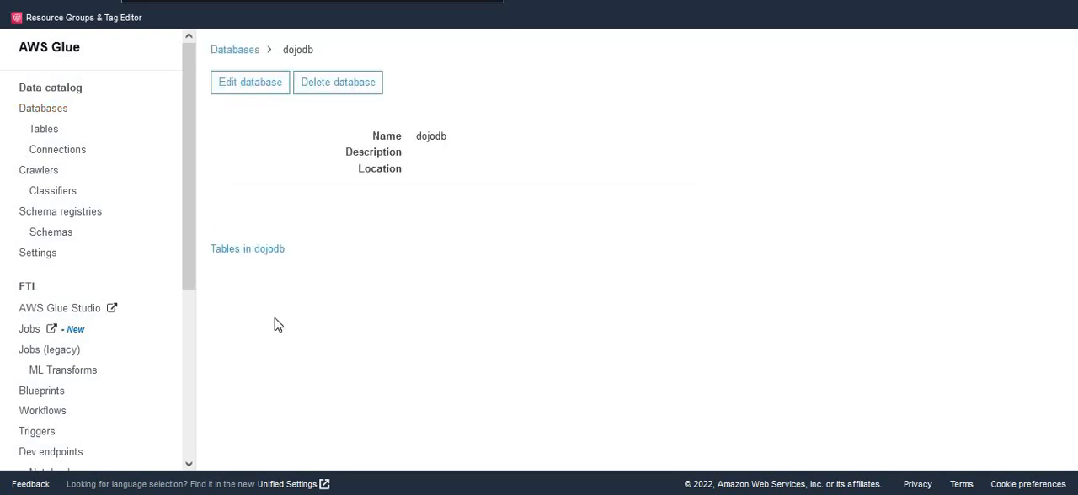
{"action": "left_click", "coordinate": [242, 250]}
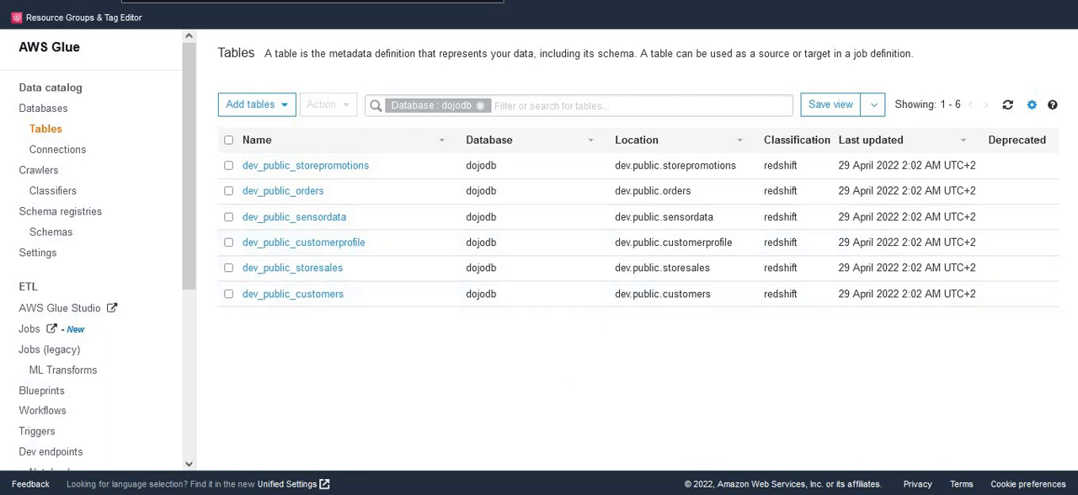
- Switch to AWS Glue Studio and open the jdbcdataingestion job's script
{"action": "key", "text": "ctrl+Tab"}
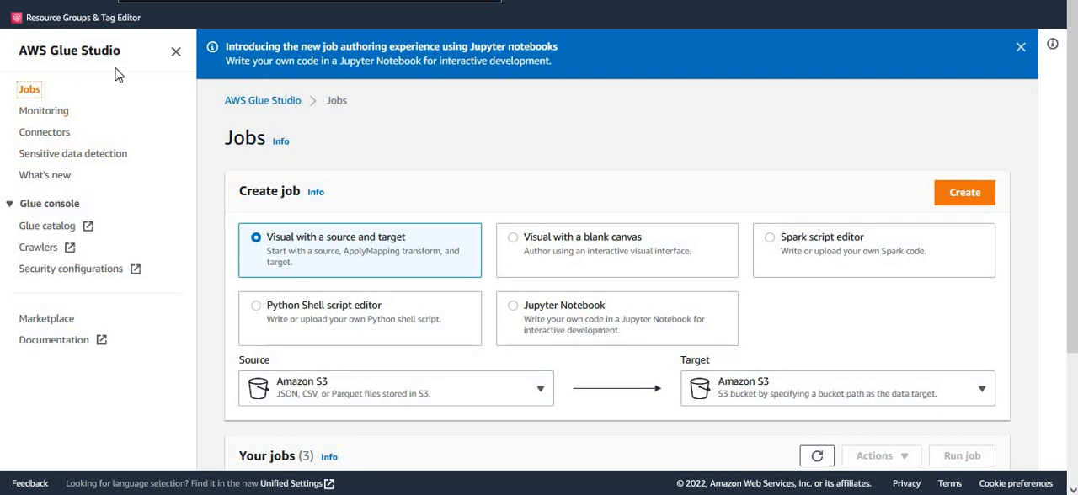
{"action": "scroll", "coordinate": [453, 424], "scroll_direction": "down", "scroll_amount": 2}
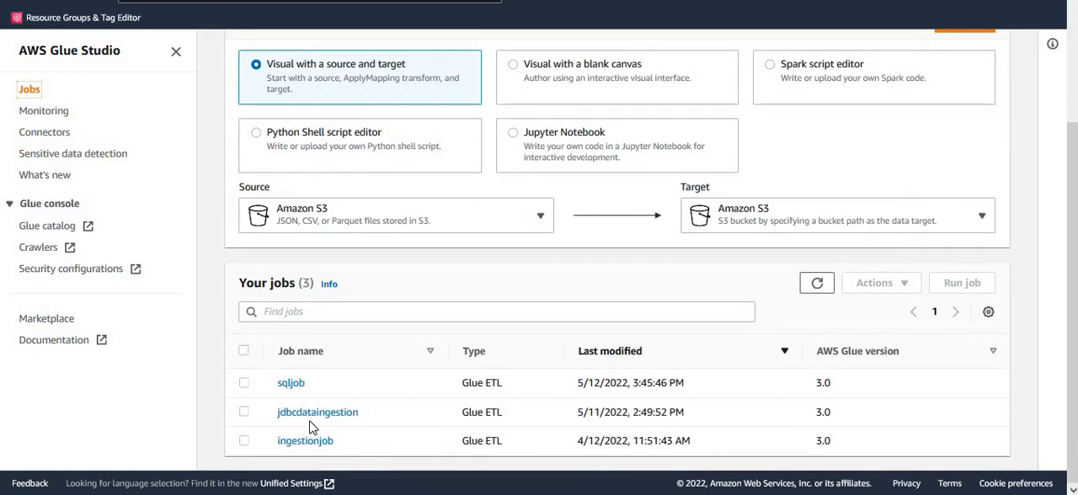
{"action": "left_click", "coordinate": [317, 413]}
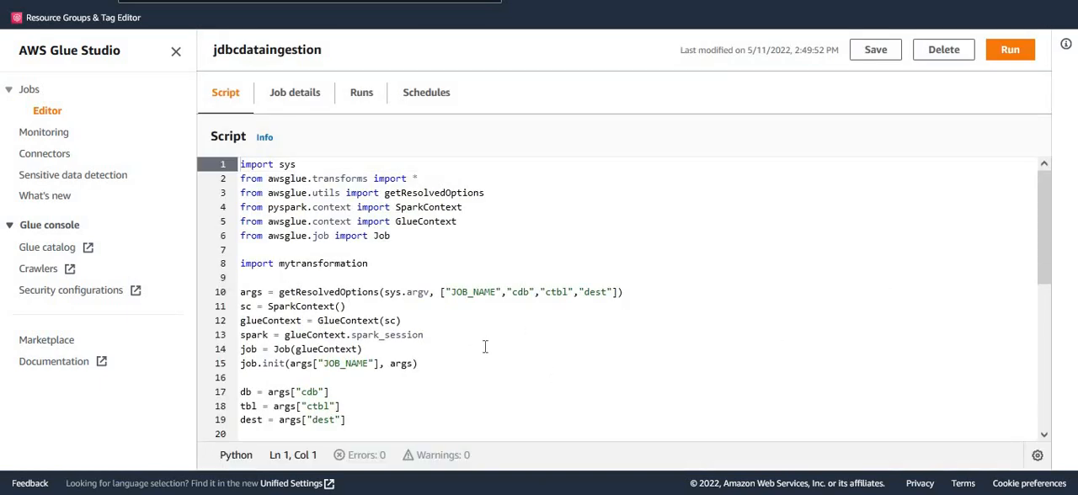
- Examine the script's import section, highlighting the import mytransformation line
{"action": "scroll", "coordinate": [485, 347], "scroll_direction": "down", "scroll_amount": 2}
{"action": "scroll", "coordinate": [476, 353], "scroll_direction": "up", "scroll_amount": 2}
{"action": "left_click", "coordinate": [381, 263]}
{"action": "left_click_drag", "start_coordinate": [383, 263], "coordinate": [240, 263]}
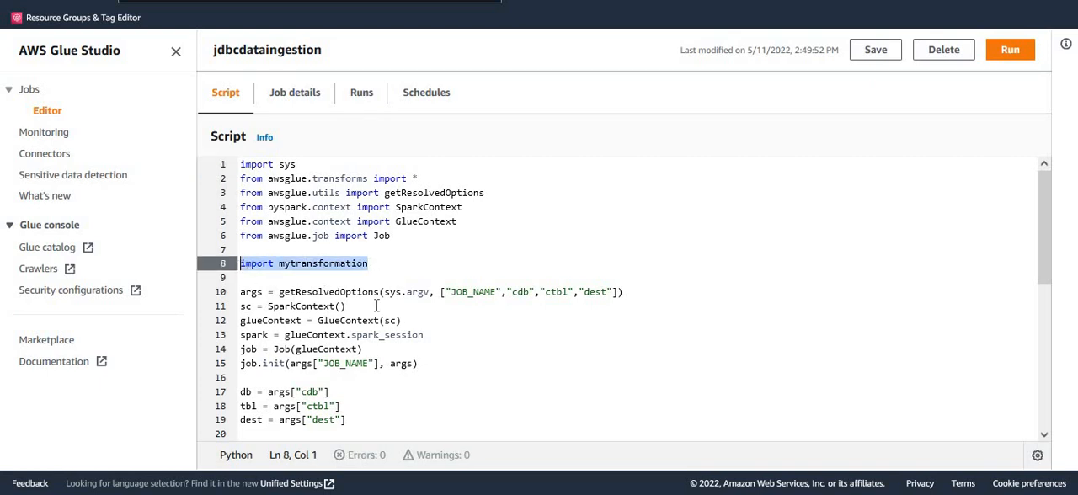
{"action": "left_click", "coordinate": [453, 349]}
{"action": "scroll", "coordinate": [566, 398], "scroll_direction": "down", "scroll_amount": 3}
{"action": "scroll", "coordinate": [383, 393], "scroll_direction": "up", "scroll_amount": 3}
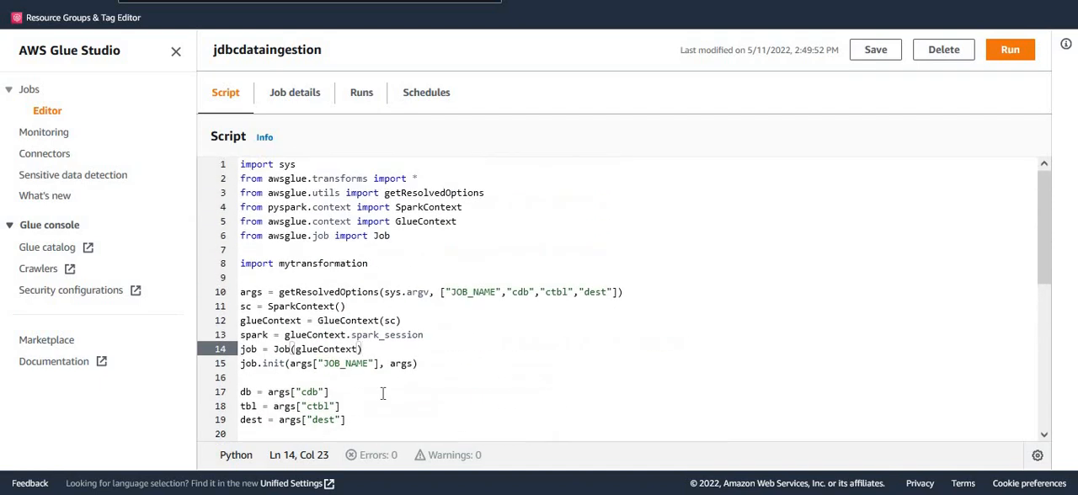
- Examine the cdb, ctbl and dest job arguments and the db, tbl and dest variables they are assigned to
{"action": "left_click", "coordinate": [517, 291]}
{"action": "left_click", "coordinate": [551, 291]}
{"action": "left_click", "coordinate": [588, 291]}
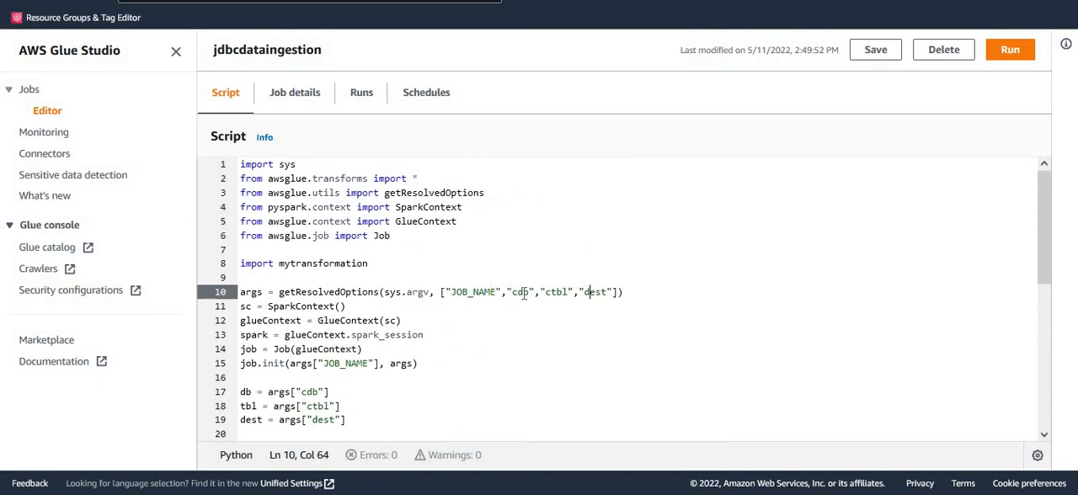
{"action": "left_click", "coordinate": [523, 292]}
{"action": "scroll", "coordinate": [462, 389], "scroll_direction": "down", "scroll_amount": 2}
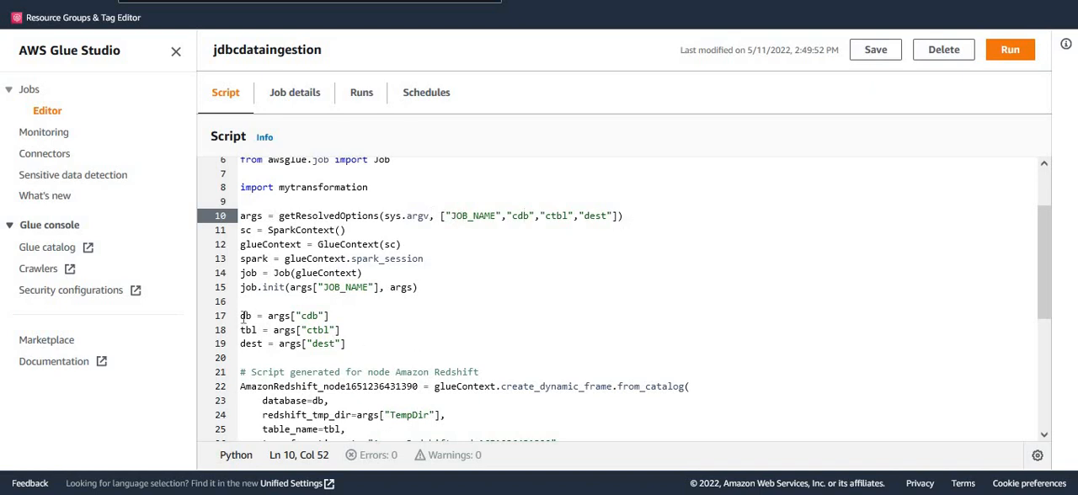
{"action": "left_click_drag", "start_coordinate": [239, 316], "coordinate": [340, 343]}
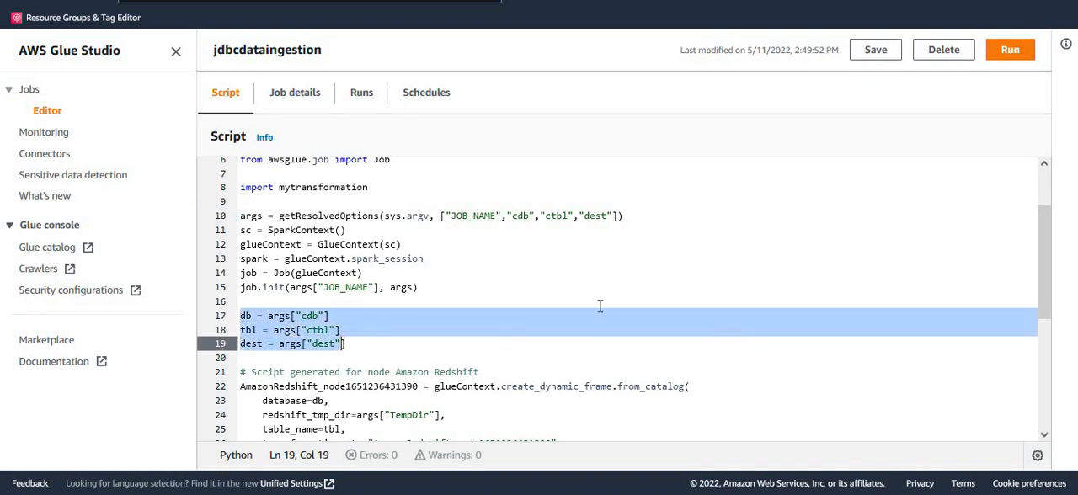
- Examine the Amazon Redshift source block, including its table_name and database parameters and the dynamic frame variable
{"action": "scroll", "coordinate": [601, 307], "scroll_direction": "down", "scroll_amount": 3}
{"action": "left_click", "coordinate": [485, 291]}
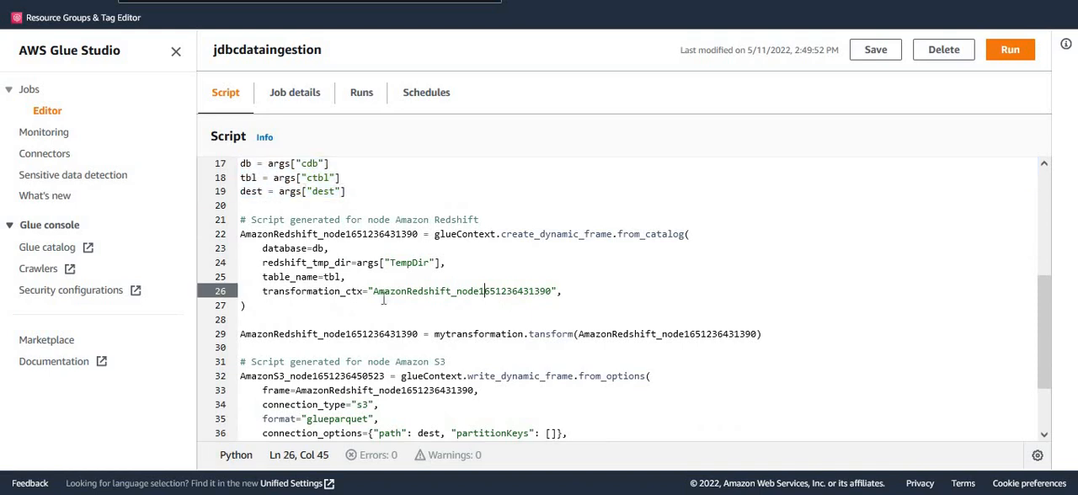
{"action": "double_click", "coordinate": [335, 277]}
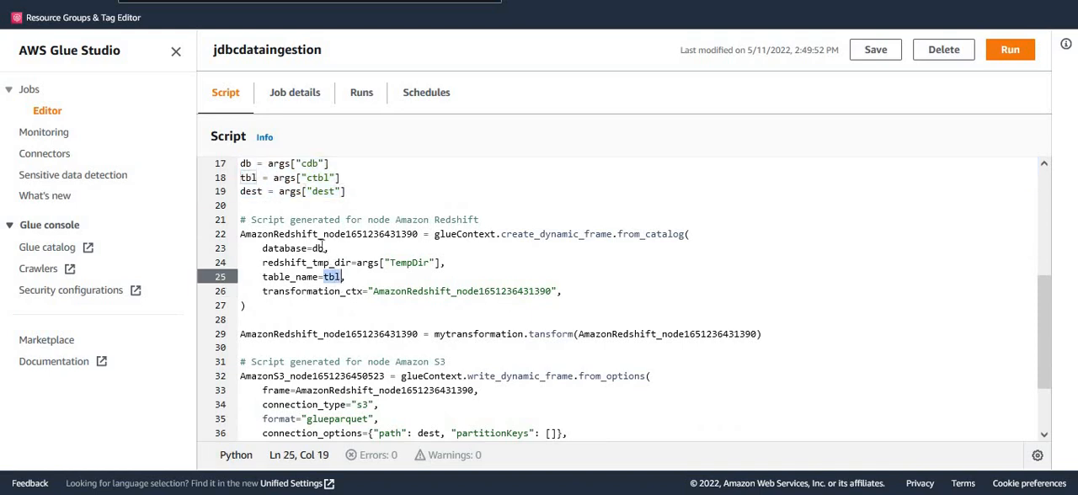
{"action": "double_click", "coordinate": [318, 247]}
{"action": "left_click", "coordinate": [596, 299]}
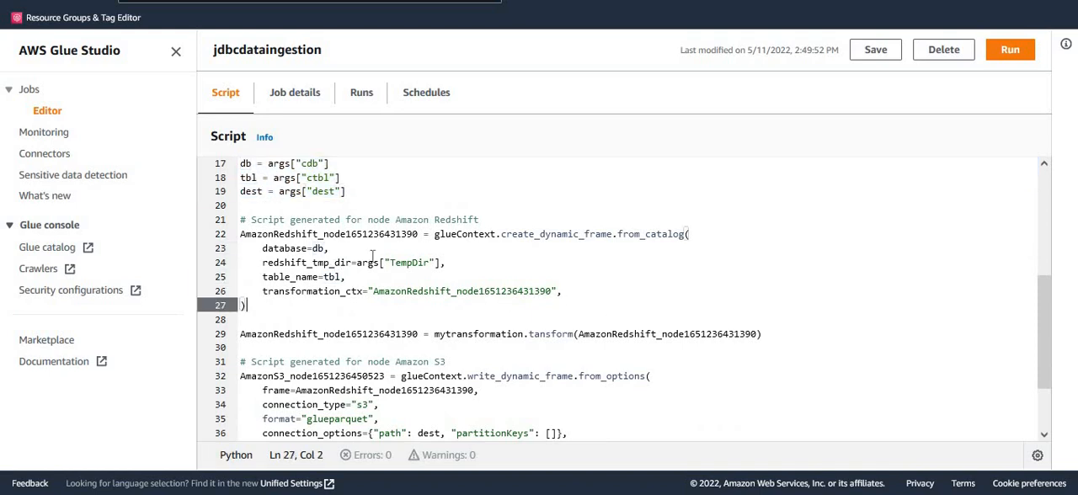
{"action": "double_click", "coordinate": [395, 235]}
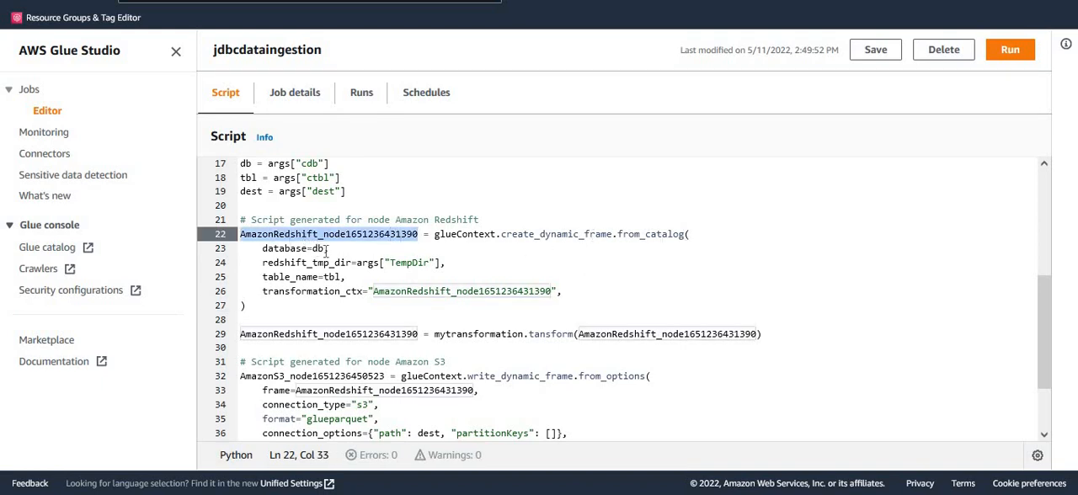
- Examine the mytransformation.tansform call, including the Redshift frame passed to it and the variable receiving its result
{"action": "scroll", "coordinate": [376, 279], "scroll_direction": "down", "scroll_amount": 2}
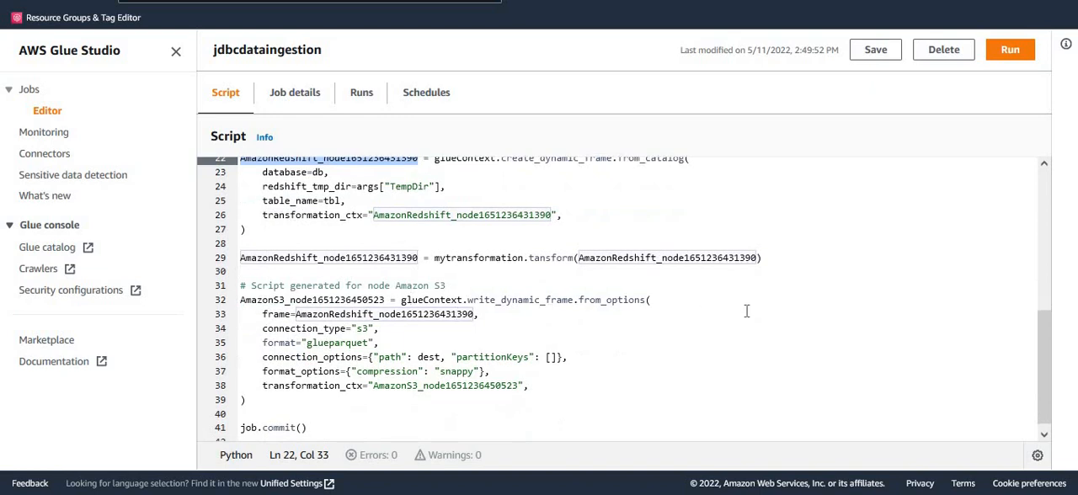
{"action": "double_click", "coordinate": [552, 260]}
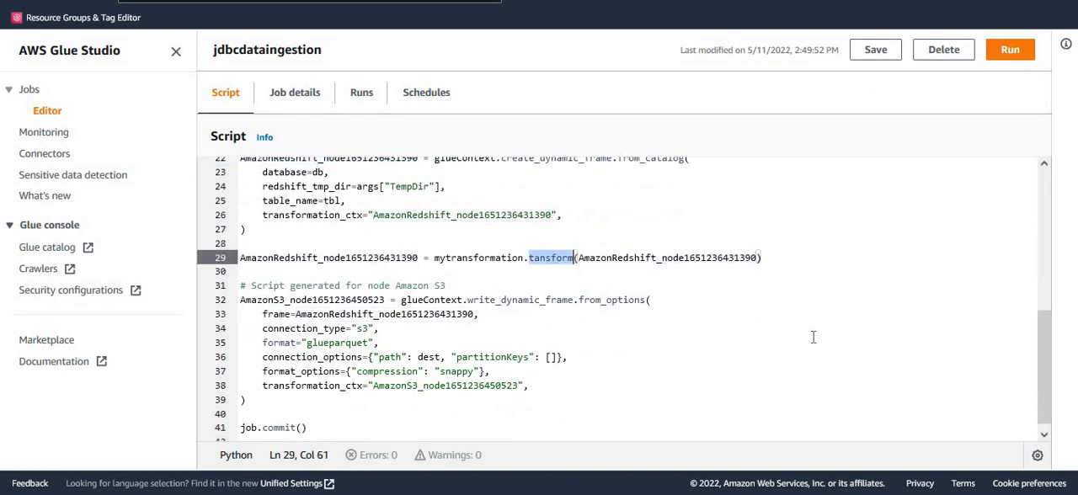
{"action": "scroll", "coordinate": [786, 358], "scroll_direction": "up", "scroll_amount": 2}
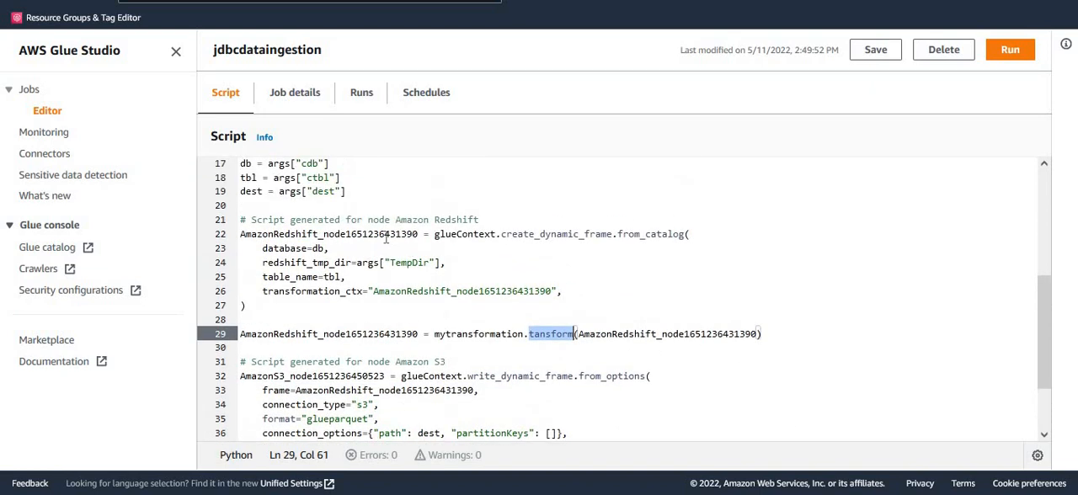
{"action": "double_click", "coordinate": [385, 236]}
{"action": "left_click", "coordinate": [680, 325]}
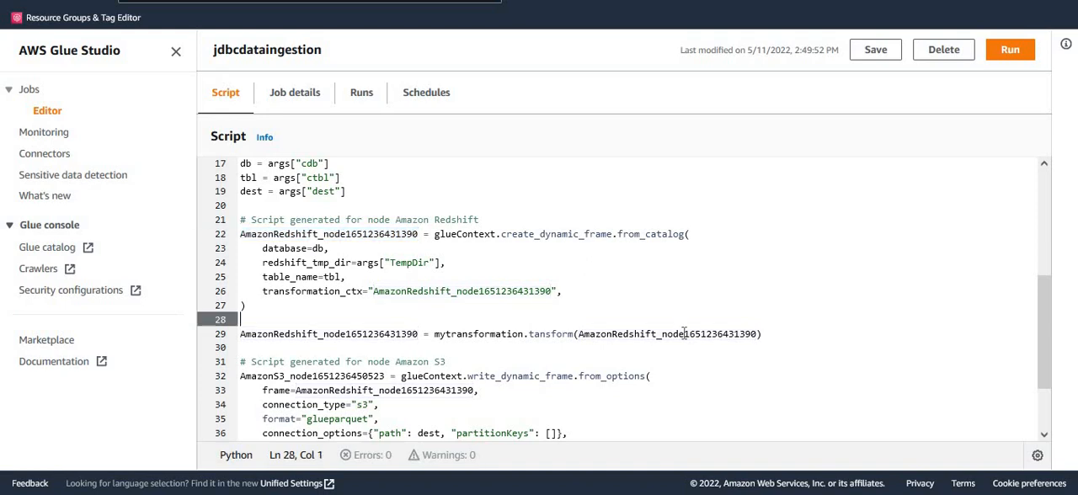
{"action": "double_click", "coordinate": [680, 334]}
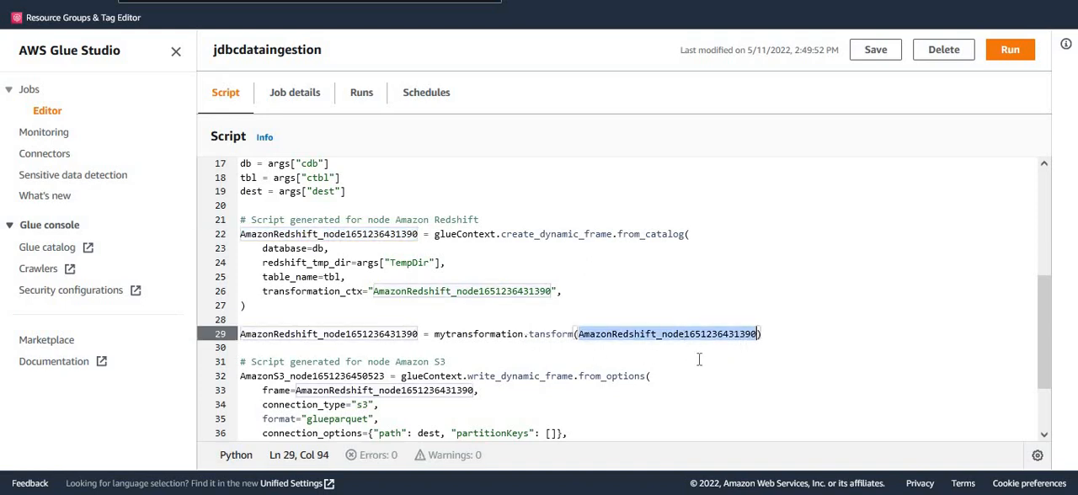
{"action": "triple_click", "coordinate": [552, 335]}
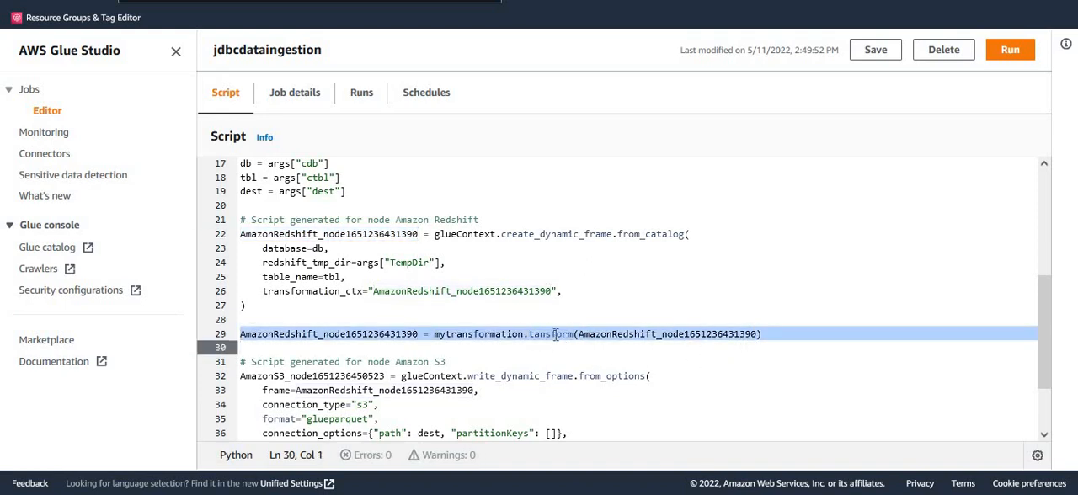
{"action": "double_click", "coordinate": [552, 335]}
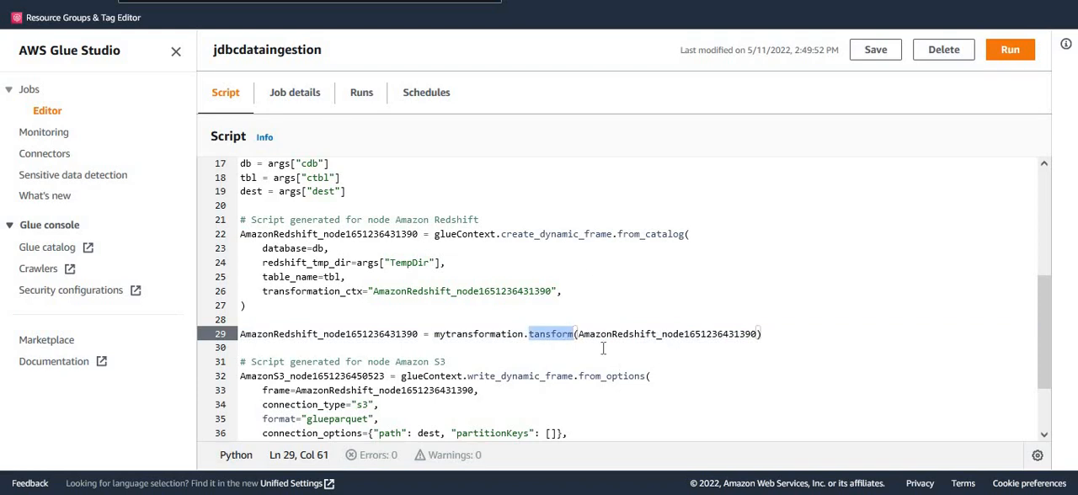
{"action": "double_click", "coordinate": [385, 334]}
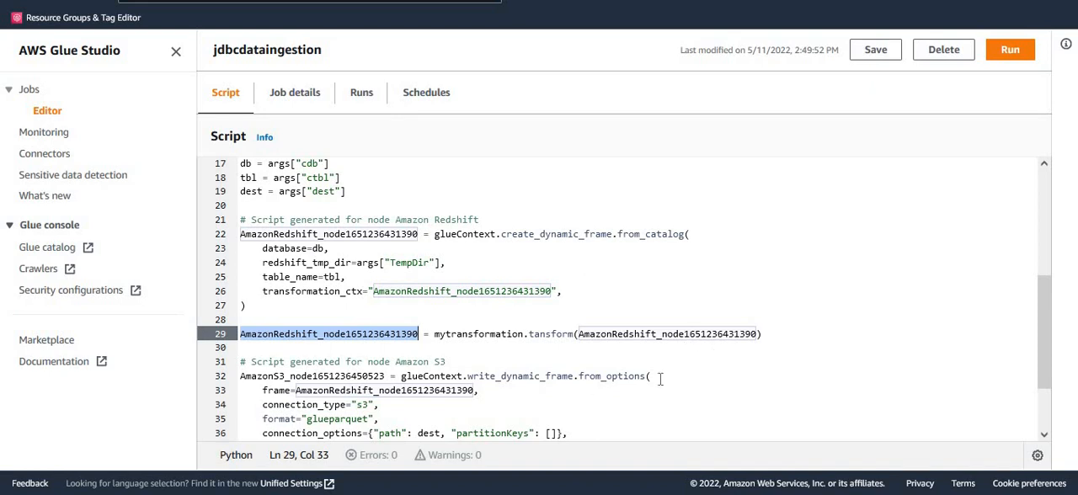
- Examine the Amazon S3 write block's frame, s3 connection type and dest path, through to the closing job.commit() call
{"action": "scroll", "coordinate": [601, 397], "scroll_direction": "down", "scroll_amount": 2}
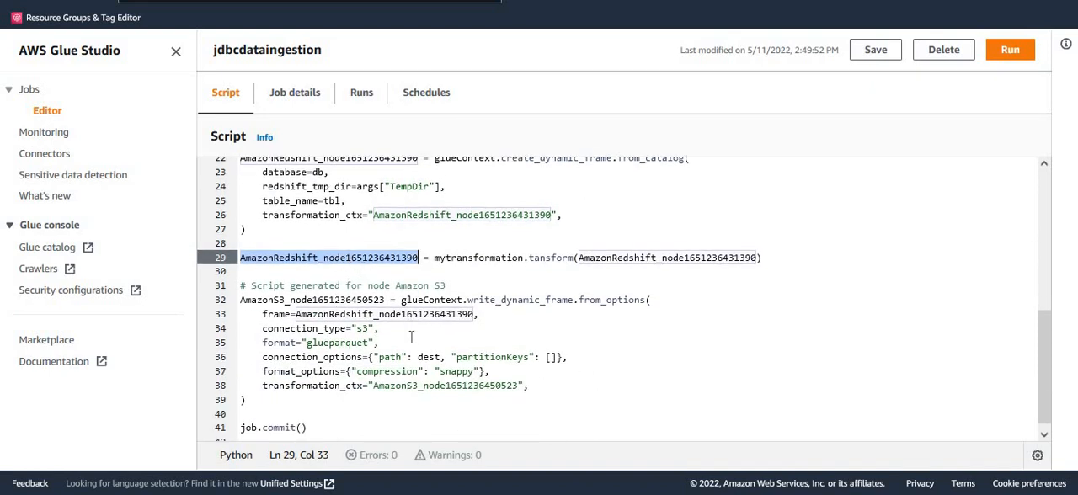
{"action": "left_click", "coordinate": [453, 315]}
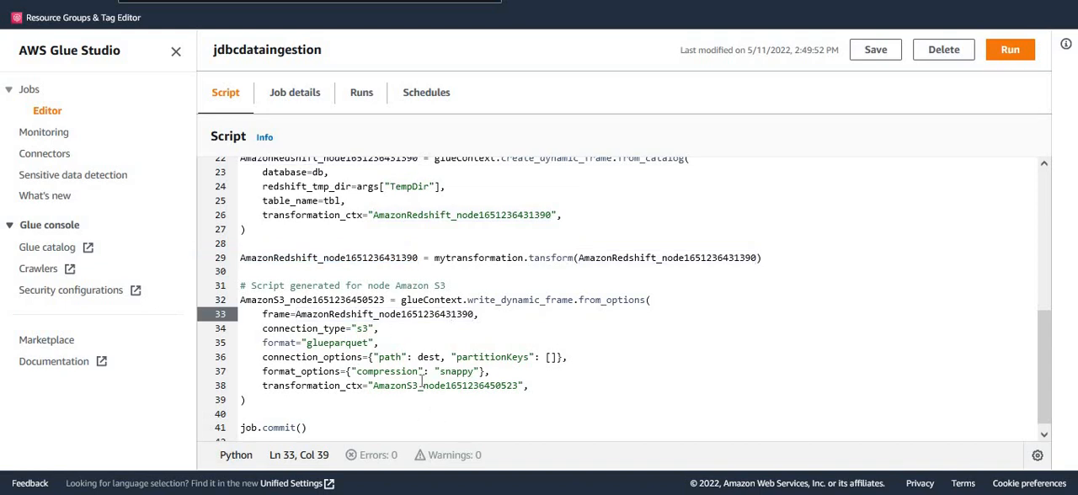
{"action": "left_click", "coordinate": [363, 329]}
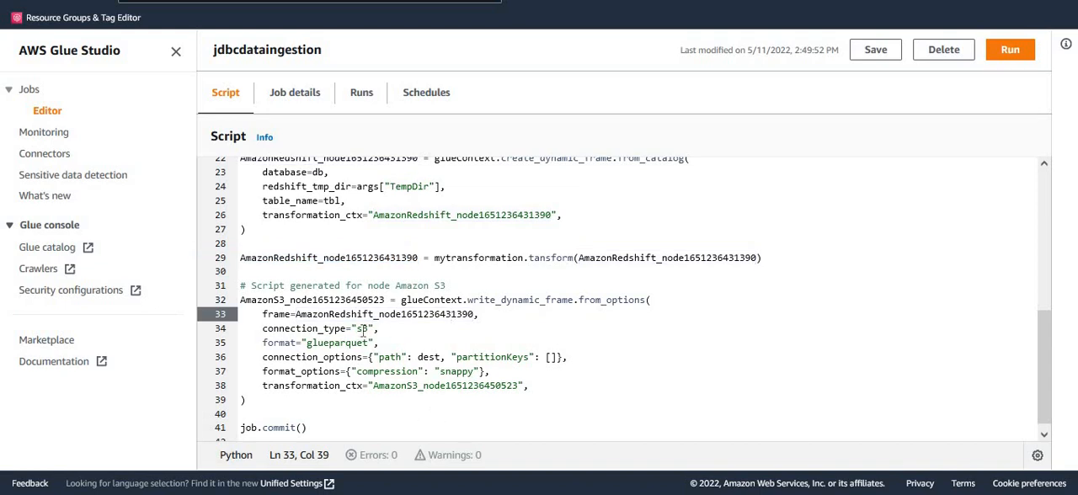
{"action": "double_click", "coordinate": [435, 357]}
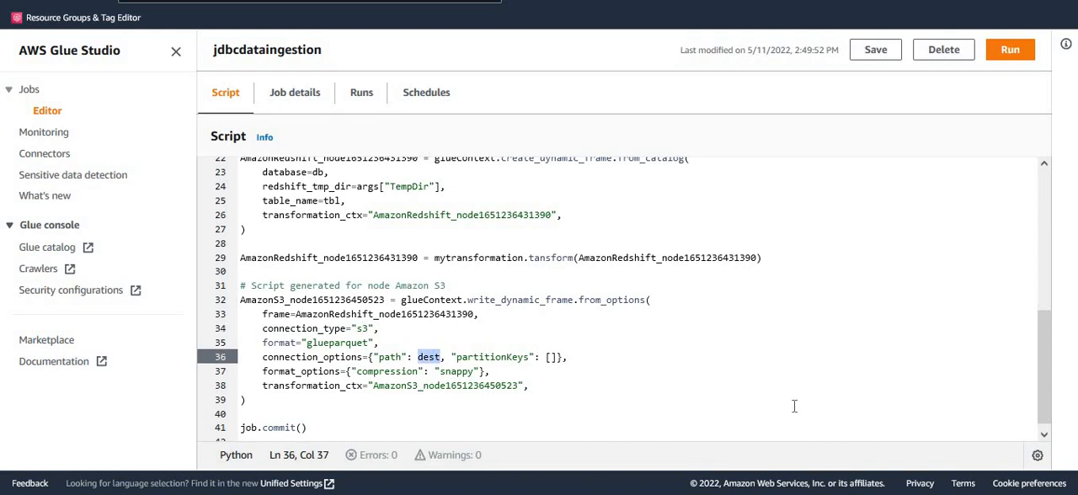
{"action": "left_click", "coordinate": [558, 387]}
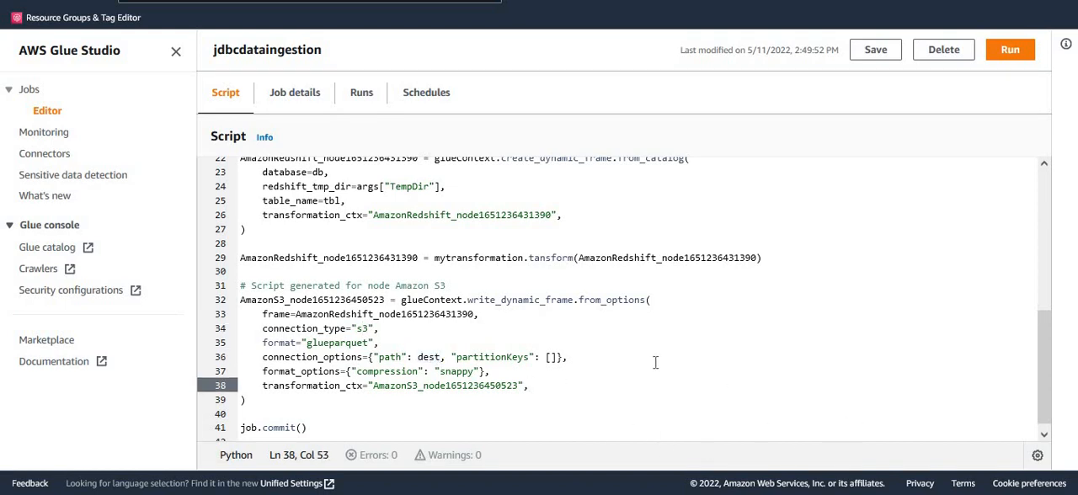
{"action": "scroll", "coordinate": [653, 362], "scroll_direction": "down", "scroll_amount": 1}
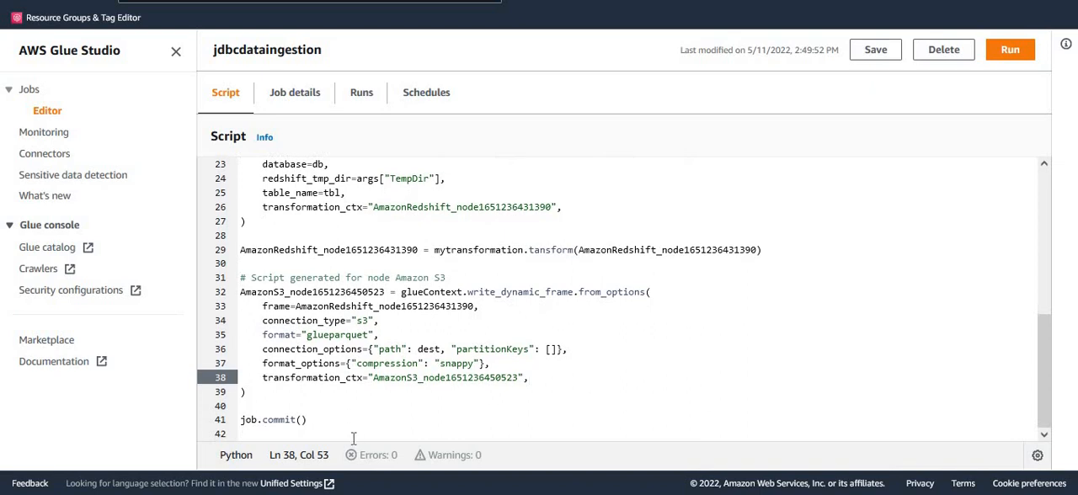
{"action": "left_click", "coordinate": [325, 428]}
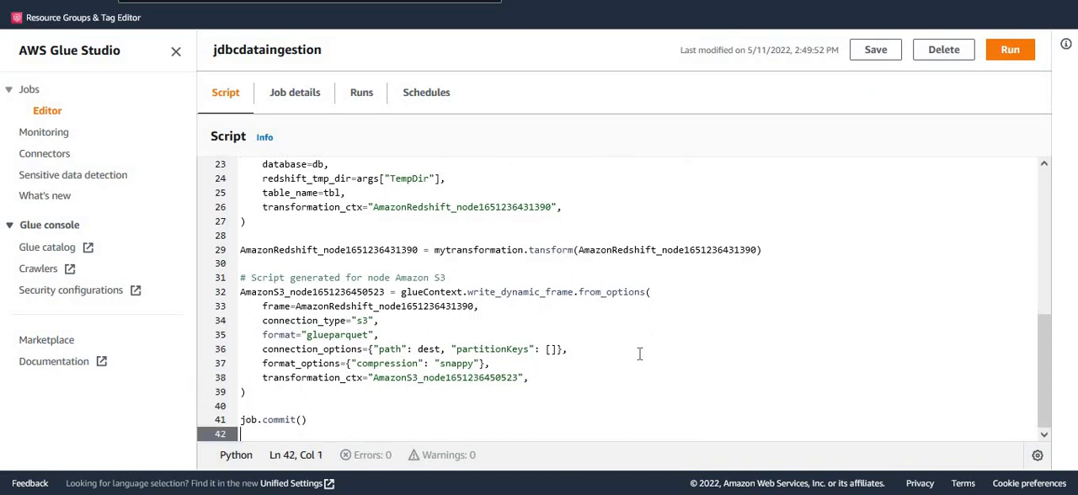
- Examine the Maximum concurrency setting in the advanced properties of the jdbcdataingestion job's details
{"action": "scroll", "coordinate": [633, 358], "scroll_direction": "up", "scroll_amount": 1}
{"action": "scroll", "coordinate": [629, 358], "scroll_direction": "up", "scroll_amount": 5}
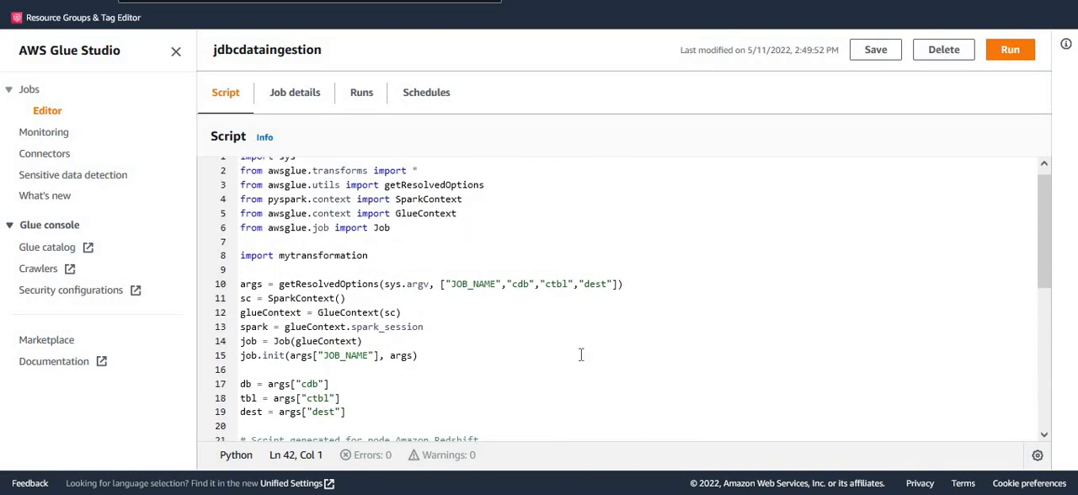
{"action": "left_click", "coordinate": [289, 106]}
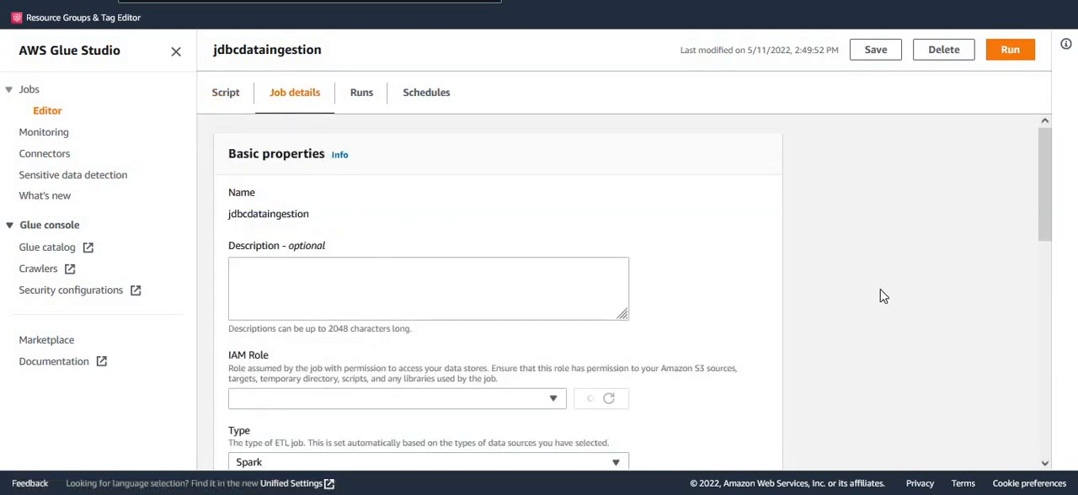
{"action": "scroll", "coordinate": [887, 313], "scroll_direction": "down", "scroll_amount": 4}
{"action": "scroll", "coordinate": [887, 313], "scroll_direction": "down", "scroll_amount": 4}
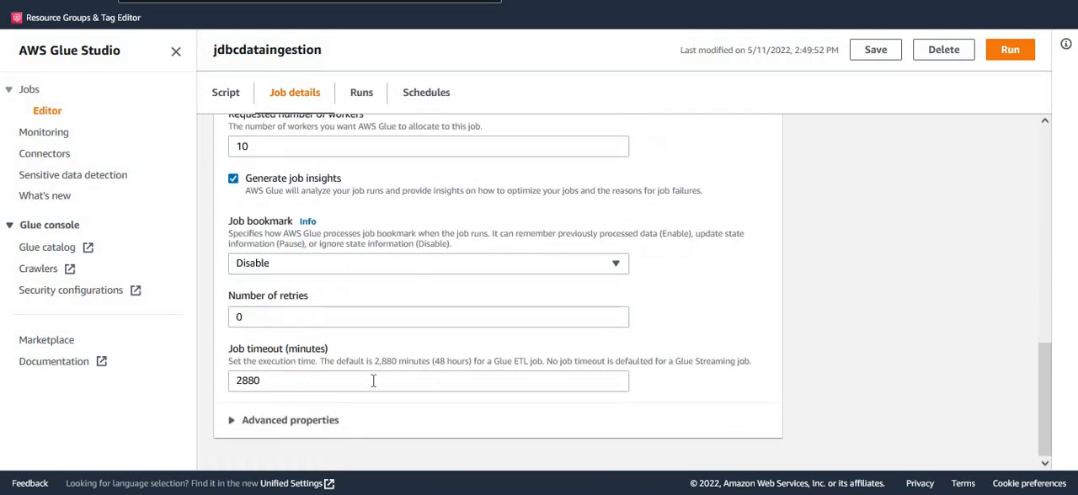
{"action": "left_click", "coordinate": [327, 421]}
{"action": "scroll", "coordinate": [891, 407], "scroll_direction": "down", "scroll_amount": 5}
{"action": "scroll", "coordinate": [890, 407], "scroll_direction": "down", "scroll_amount": 5}
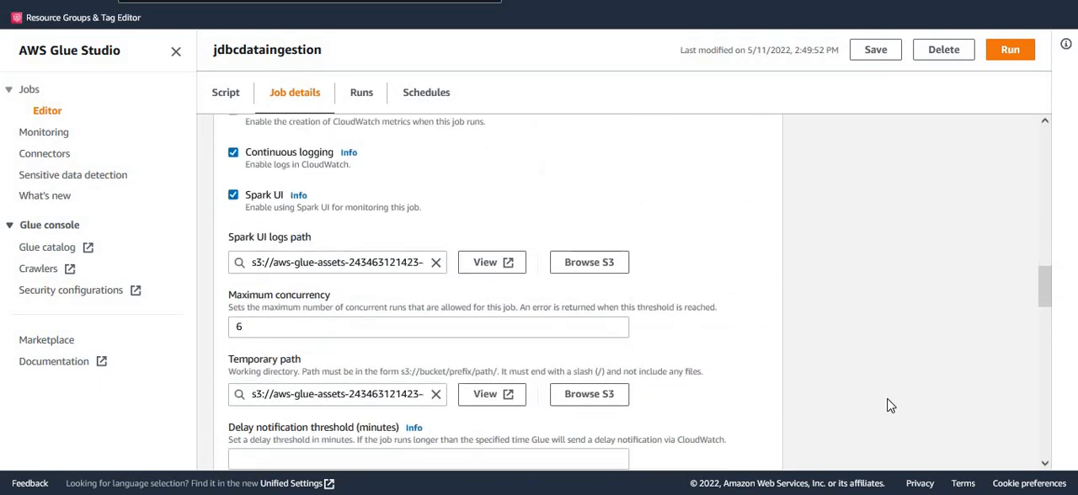
{"action": "double_click", "coordinate": [304, 220]}
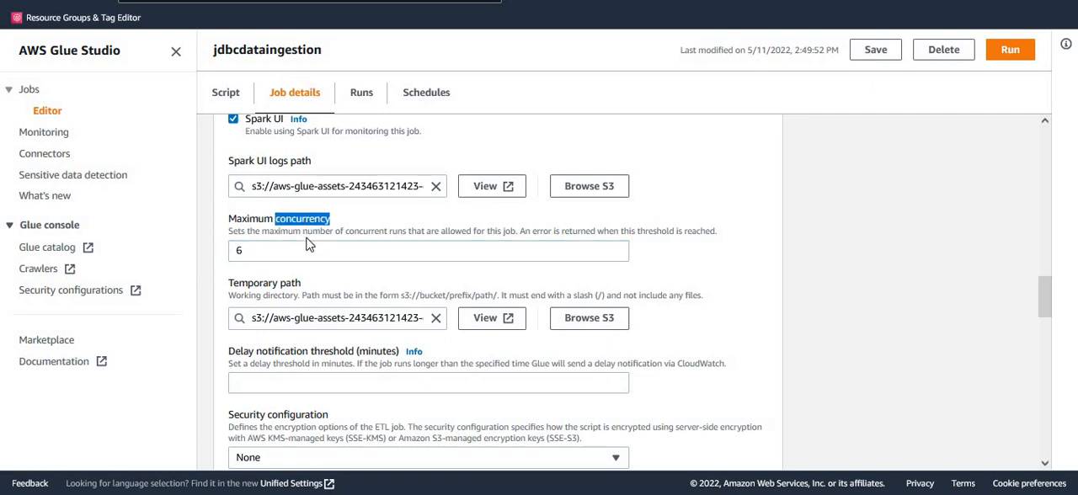
{"action": "left_click", "coordinate": [251, 253]}
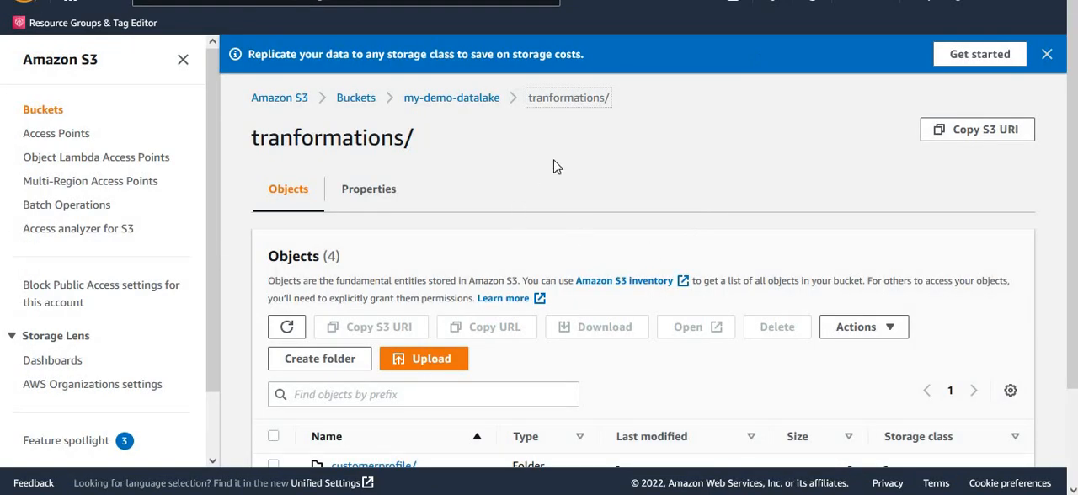
- Switch to Amazon S3 and review the per-table folders inside tranformations/ in the my-demo-datalake bucket
{"action": "scroll", "coordinate": [571, 204], "scroll_direction": "down", "scroll_amount": 2}
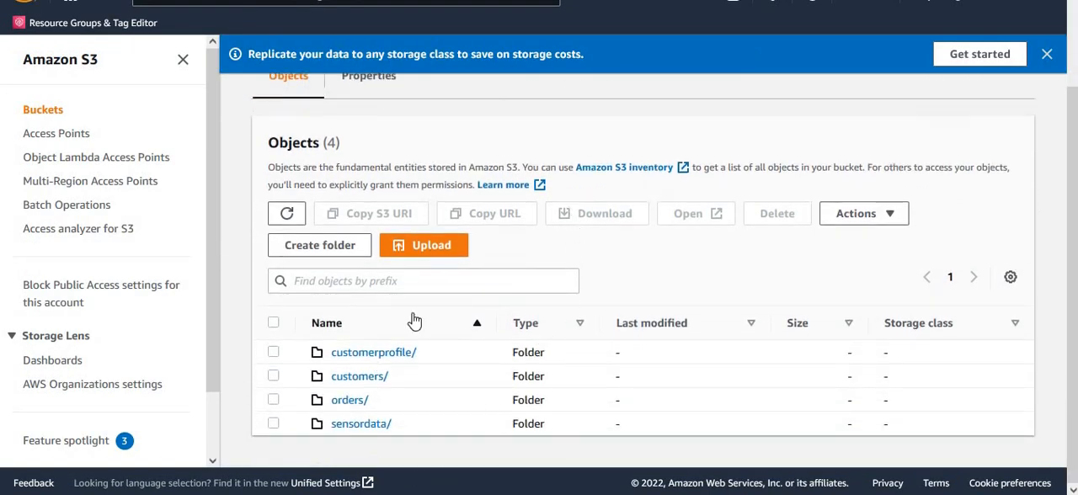
{"action": "scroll", "coordinate": [464, 284], "scroll_direction": "up", "scroll_amount": 2}
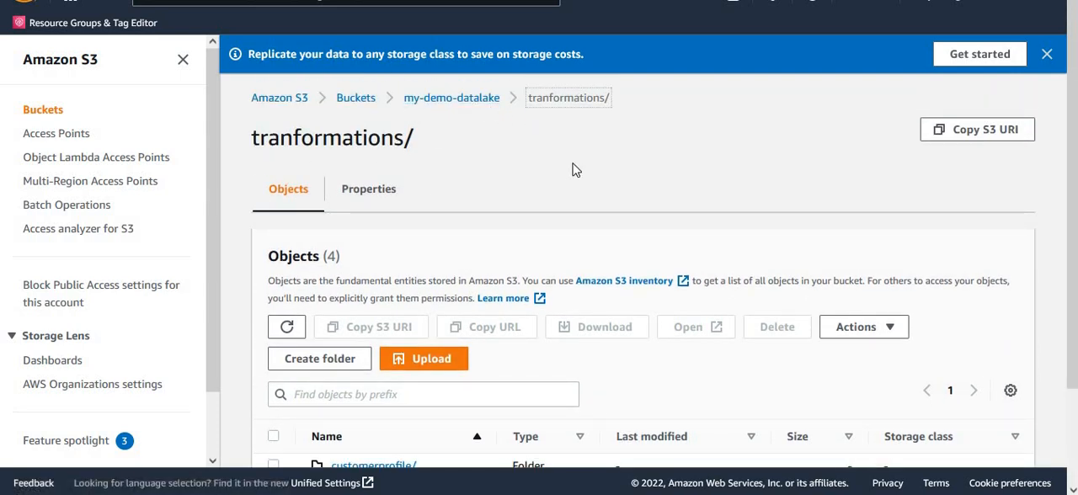
{"action": "scroll", "coordinate": [614, 209], "scroll_direction": "down", "scroll_amount": 2}
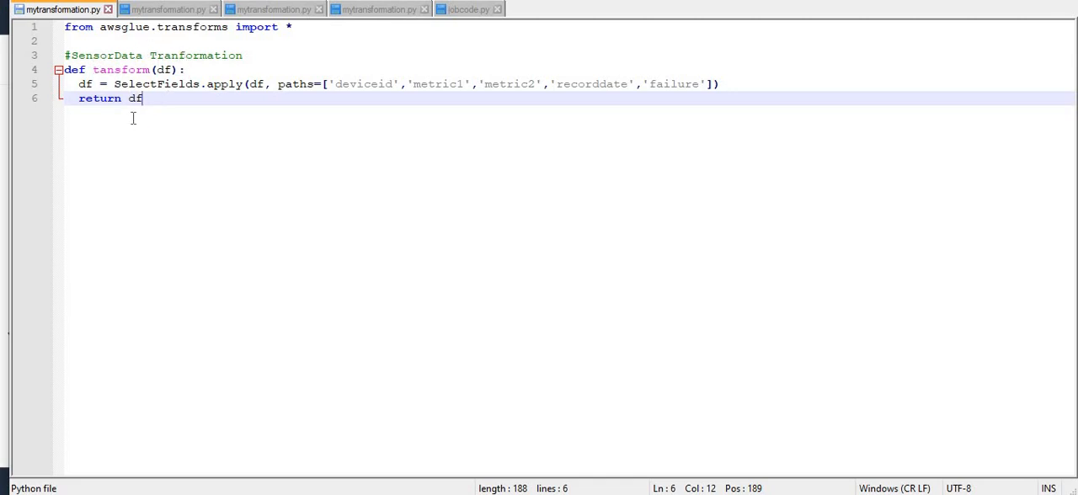
- In the code editor, examine the SensorData tansform function's df parameter, return value and SelectFields call in mytransformation.py
{"action": "double_click", "coordinate": [123, 70]}
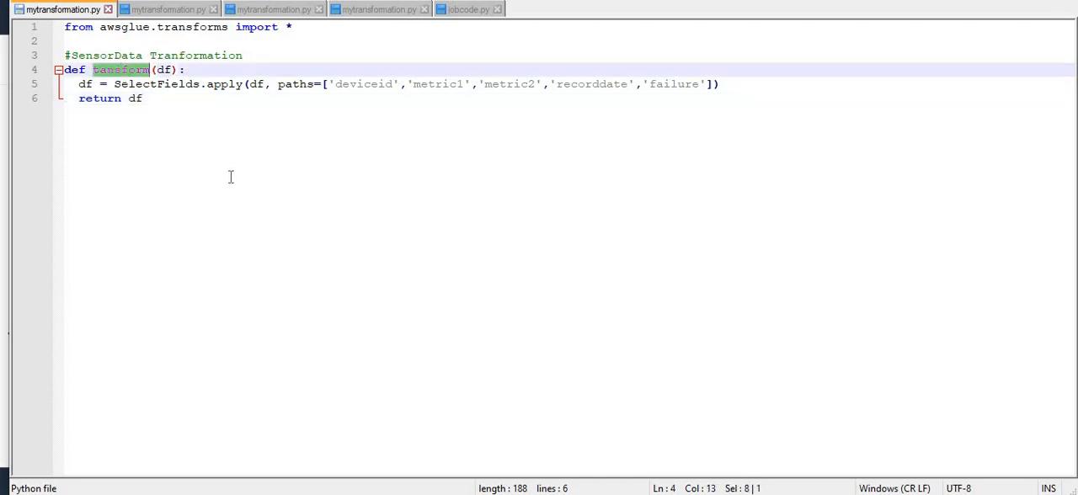
{"action": "double_click", "coordinate": [164, 70]}
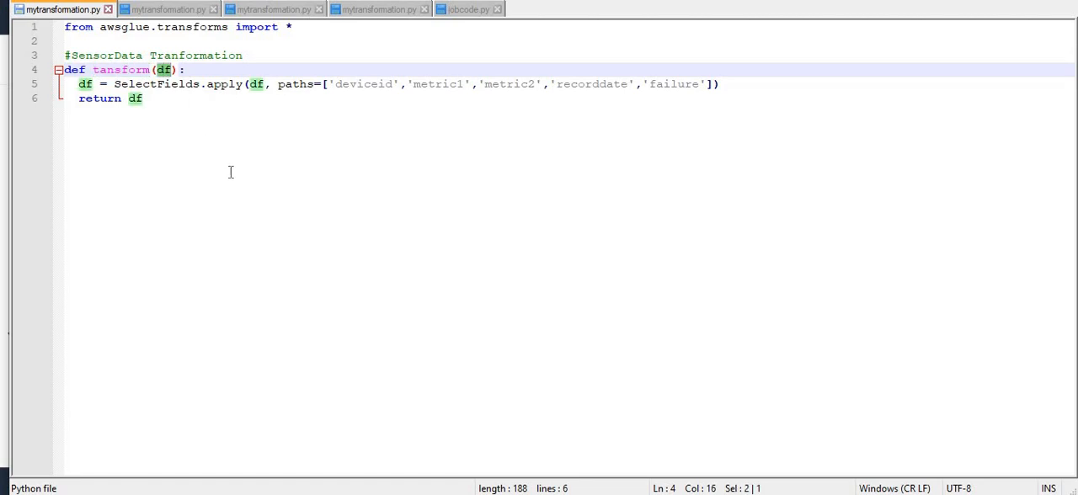
{"action": "left_click", "coordinate": [251, 173]}
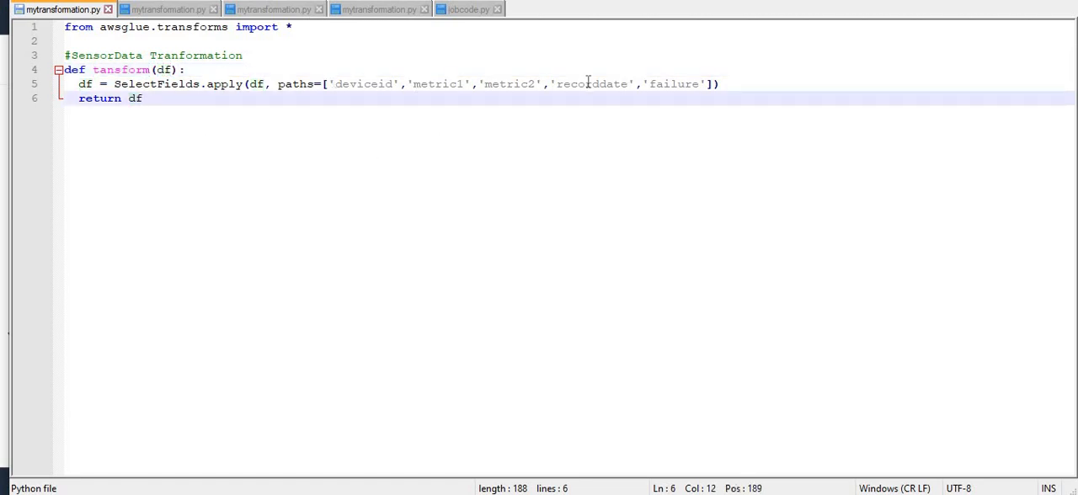
{"action": "double_click", "coordinate": [135, 98]}
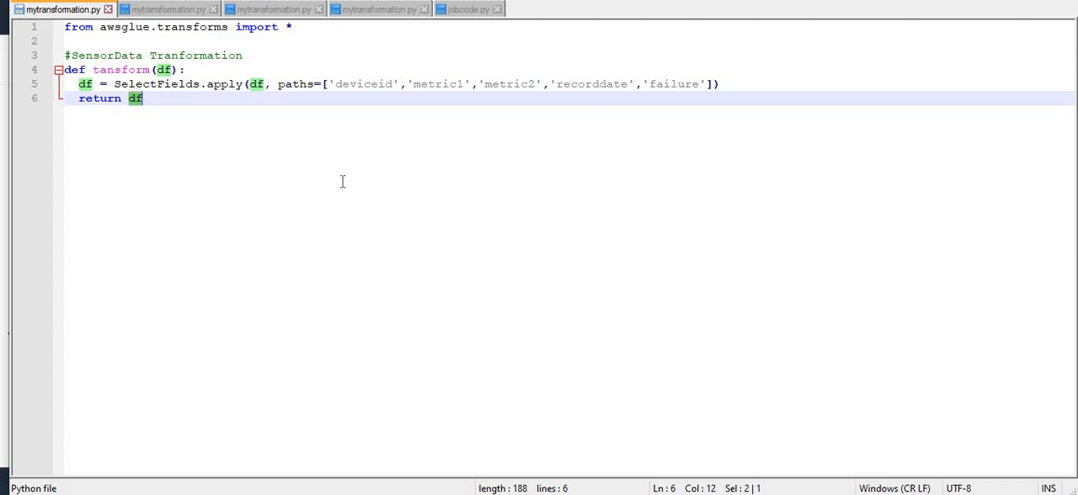
{"action": "left_click", "coordinate": [734, 87]}
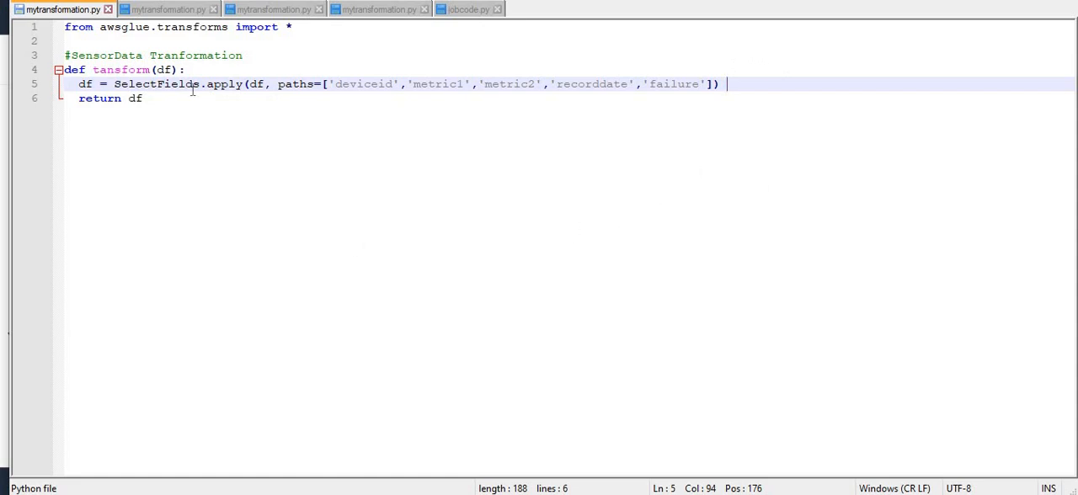
- Examine the field paths selected by the Orders and Customers versions of mytransformation.py
{"action": "left_click", "coordinate": [165, 10]}
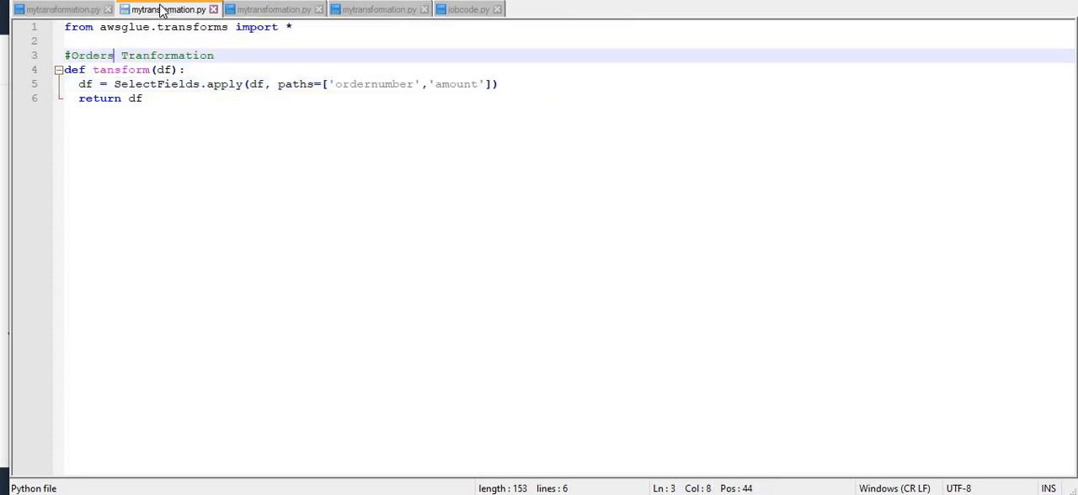
{"action": "left_click", "coordinate": [385, 85]}
{"action": "left_click", "coordinate": [455, 84]}
{"action": "left_click", "coordinate": [285, 10]}
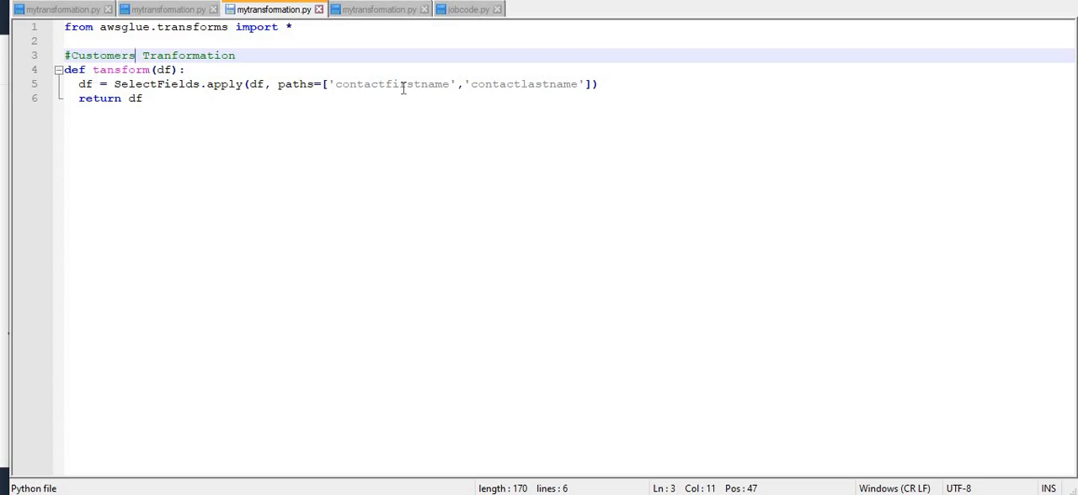
{"action": "left_click", "coordinate": [400, 85]}
{"action": "left_click", "coordinate": [506, 85]}
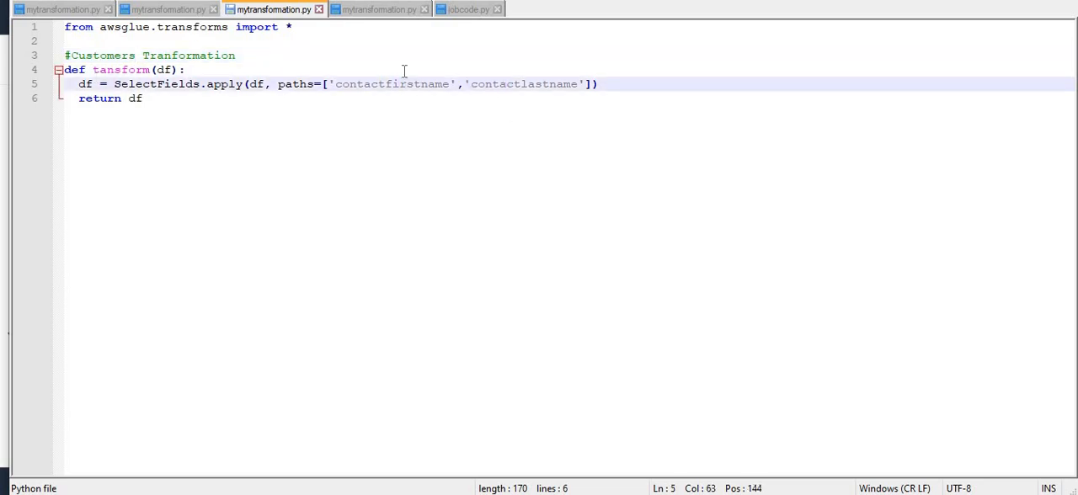
- Examine the field paths selected by the CustomerProfile version of mytransformation.py, and revisit the Orders, Customers and SensorData versions
{"action": "left_click", "coordinate": [368, 10]}
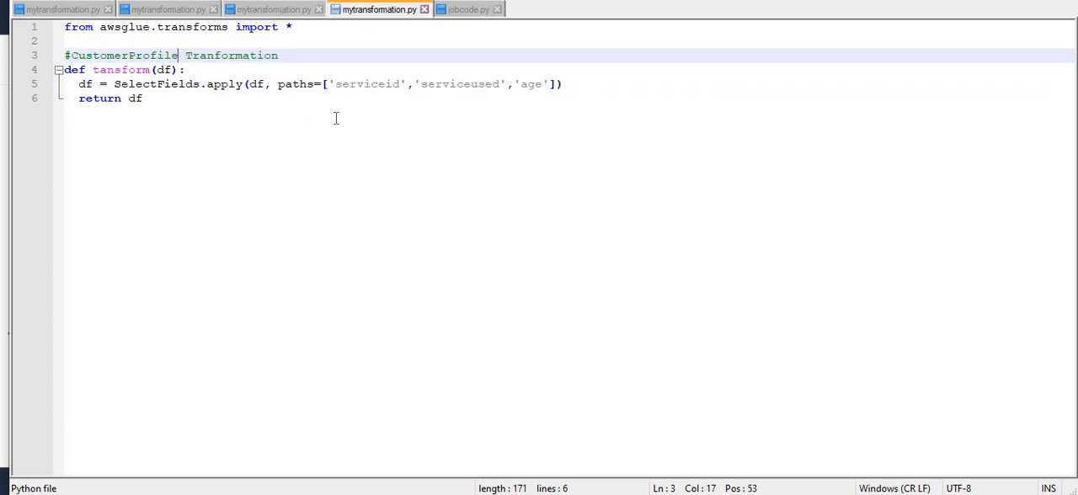
{"action": "left_click", "coordinate": [372, 85]}
{"action": "left_click", "coordinate": [509, 91]}
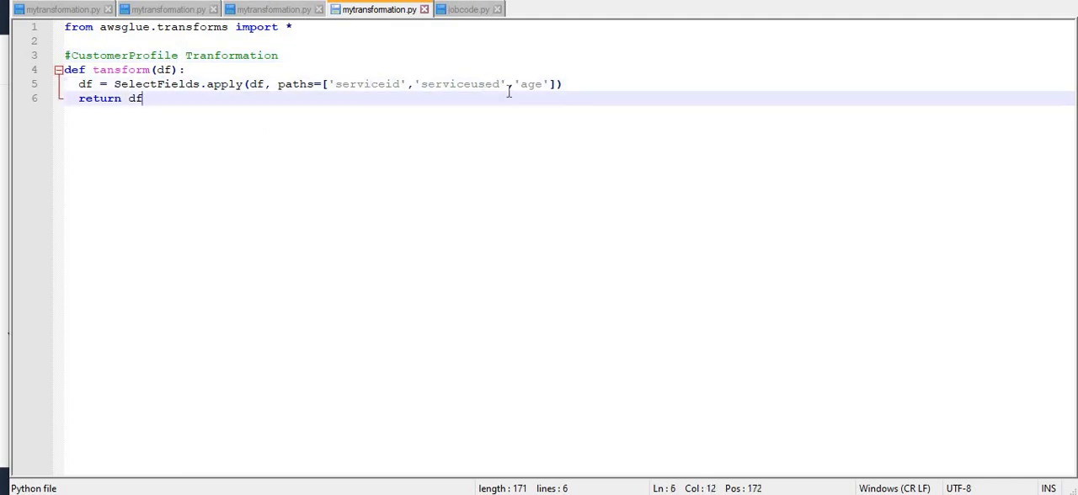
{"action": "left_click", "coordinate": [523, 85]}
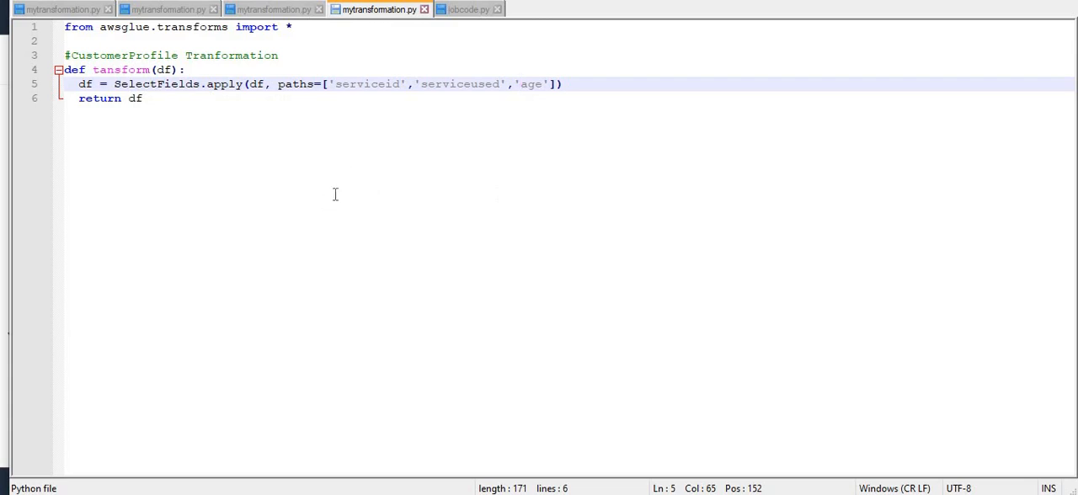
{"action": "left_click", "coordinate": [176, 9]}
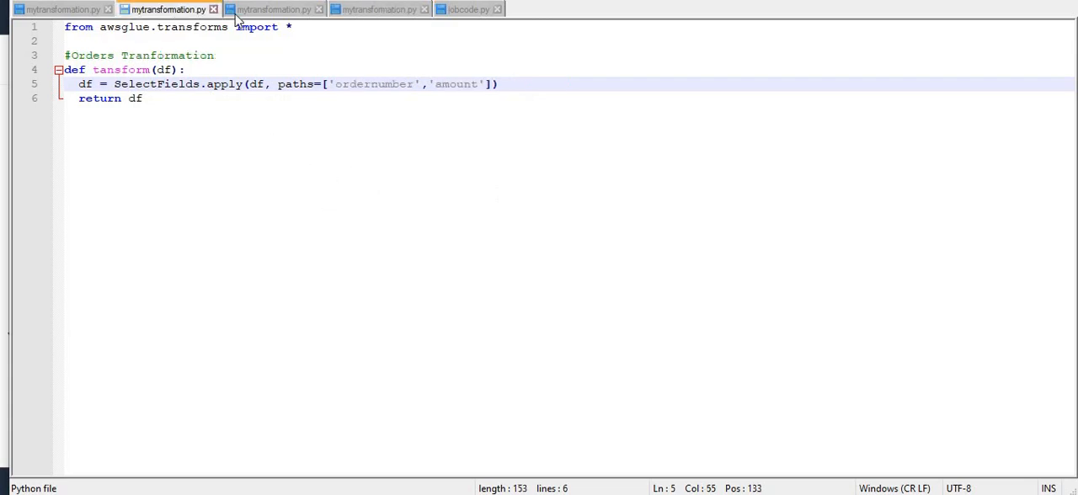
{"action": "left_click", "coordinate": [266, 10]}
{"action": "left_click", "coordinate": [50, 9]}
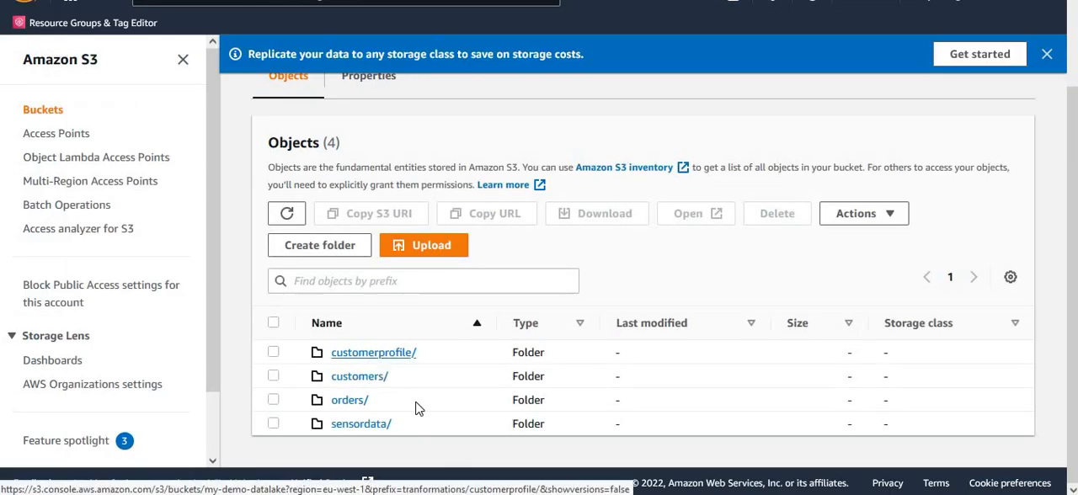
- Back in Amazon S3, check the transformation package in the customerprofile/ and customers/ folders, and return to the tranformations/ folder
{"action": "left_click", "coordinate": [374, 354]}
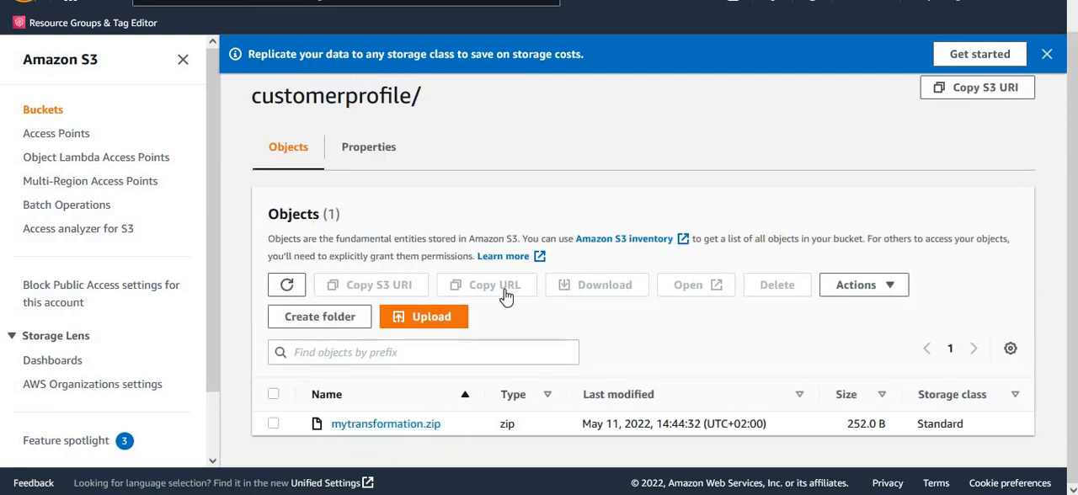
{"action": "scroll", "coordinate": [512, 287], "scroll_direction": "up", "scroll_amount": 1}
{"action": "left_click", "coordinate": [569, 100]}
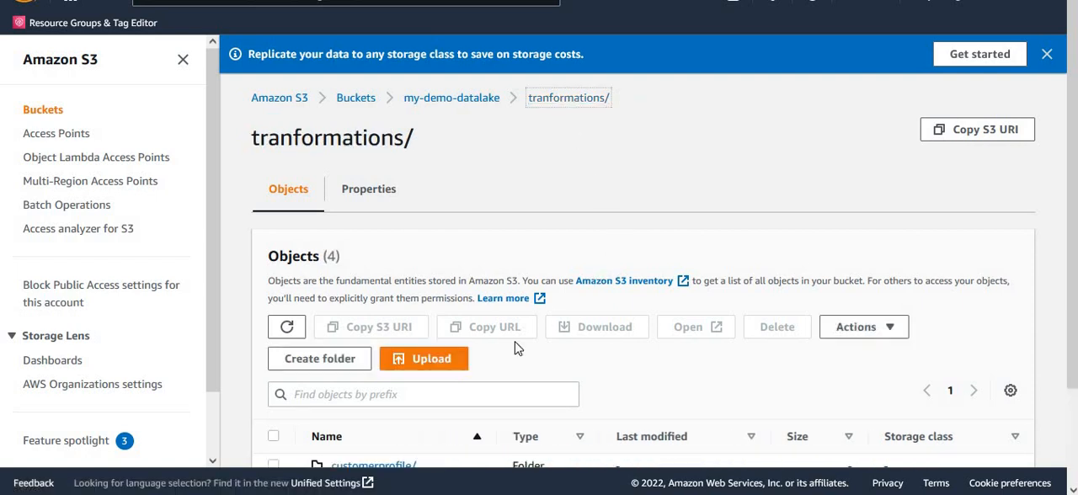
{"action": "scroll", "coordinate": [469, 395], "scroll_direction": "down", "scroll_amount": 2}
{"action": "left_click", "coordinate": [370, 381]}
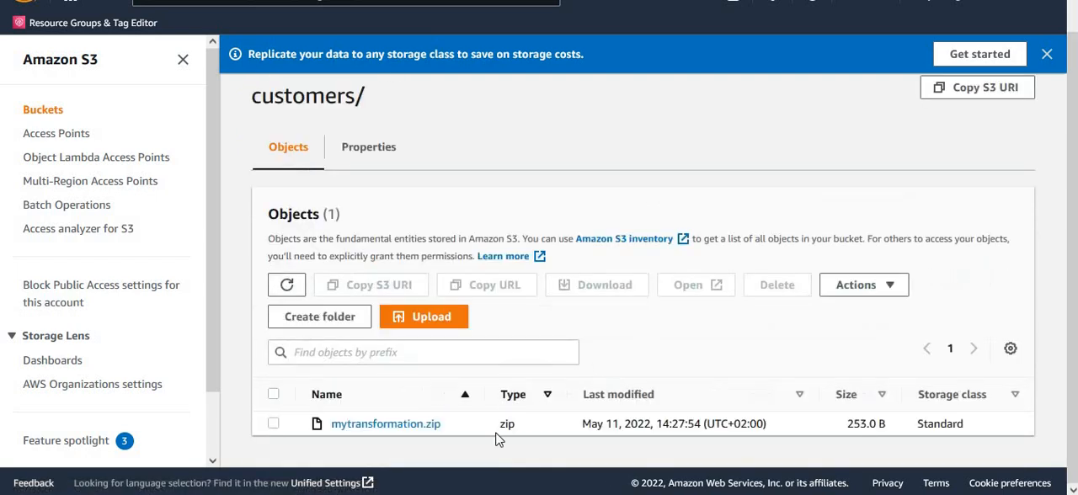
{"action": "scroll", "coordinate": [537, 347], "scroll_direction": "up", "scroll_amount": 1}
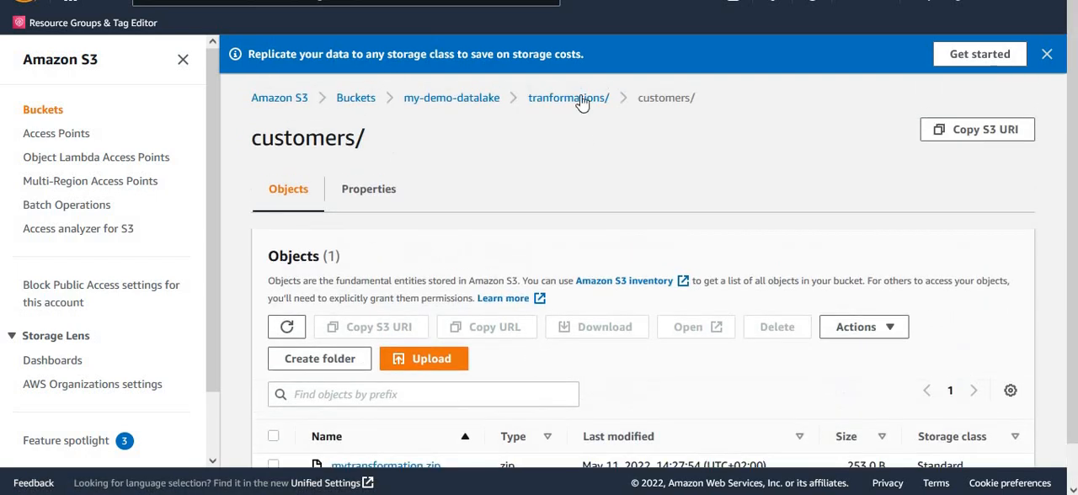
{"action": "left_click", "coordinate": [569, 99]}
{"action": "scroll", "coordinate": [378, 413], "scroll_direction": "down", "scroll_amount": 3}
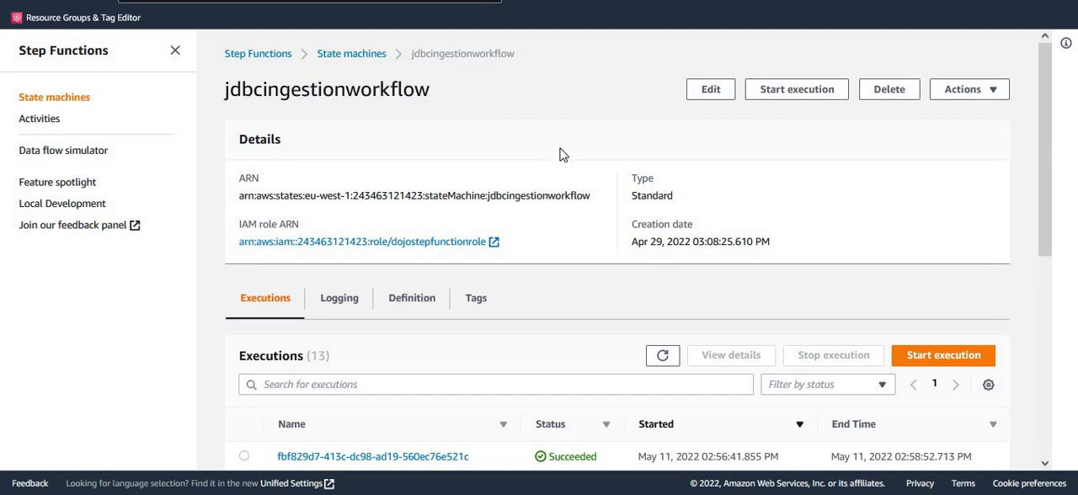
- Switch to Step Functions and review the details and executions list of the jdbcingestionworkflow state machine
{"action": "scroll", "coordinate": [645, 204], "scroll_direction": "down", "scroll_amount": 1}
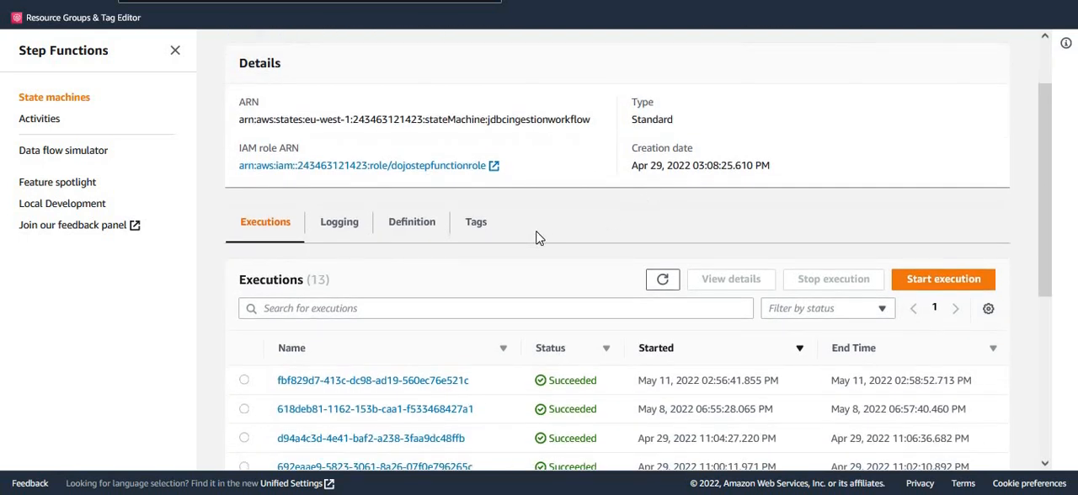
{"action": "scroll", "coordinate": [542, 241], "scroll_direction": "up", "scroll_amount": 1}
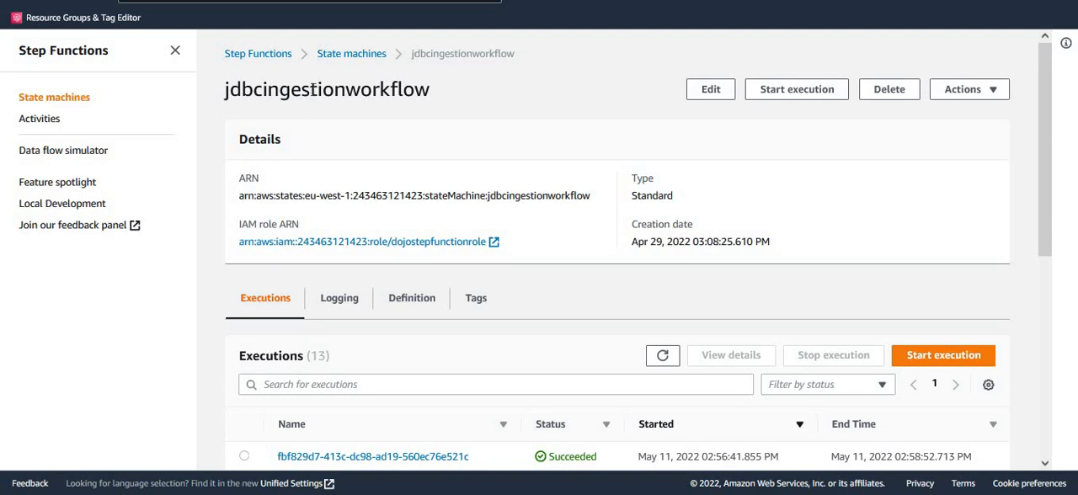
{"action": "double_click", "coordinate": [313, 89]}
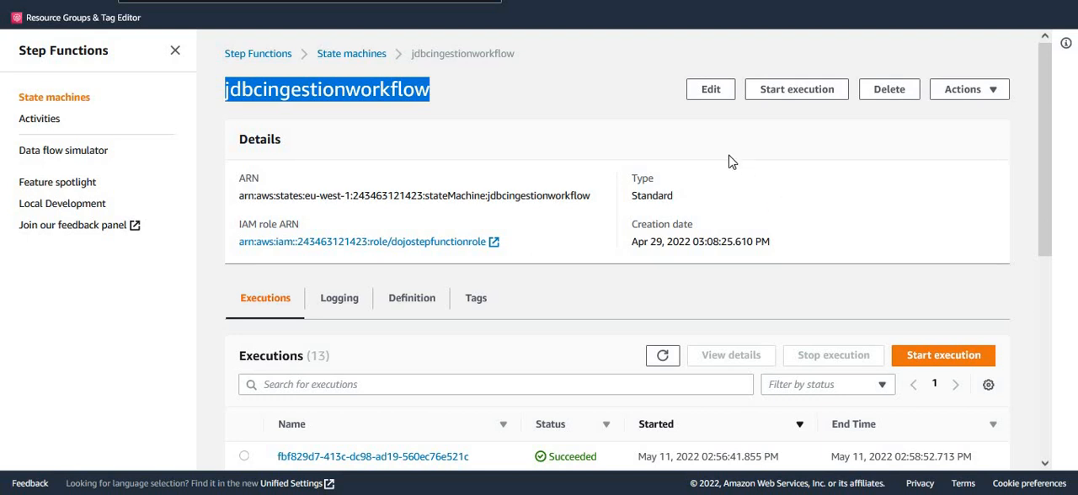
- Open jdbcingestionworkflow for editing in Workflow Studio, collapse the states browser and widen the canvas to show both parallel branches
{"action": "left_click", "coordinate": [710, 89]}
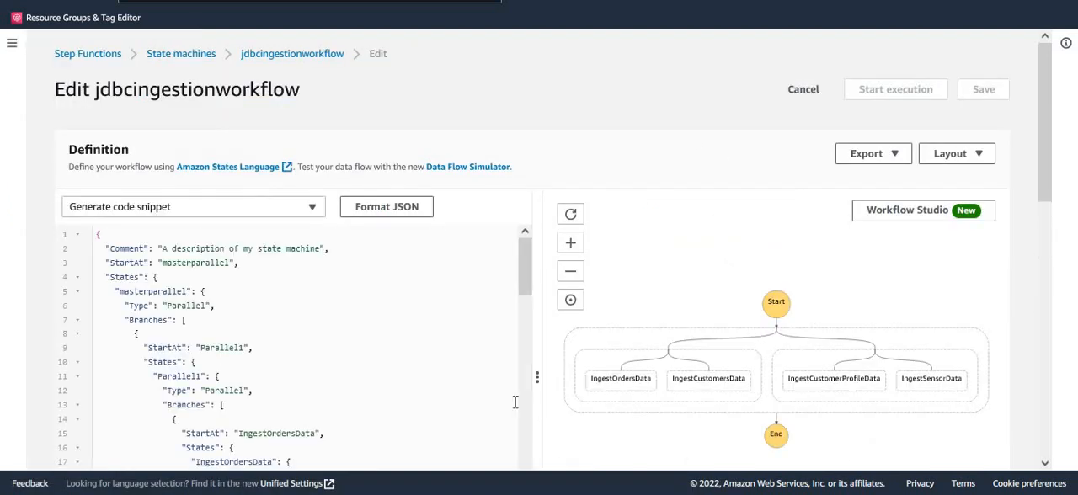
{"action": "left_click", "coordinate": [916, 213]}
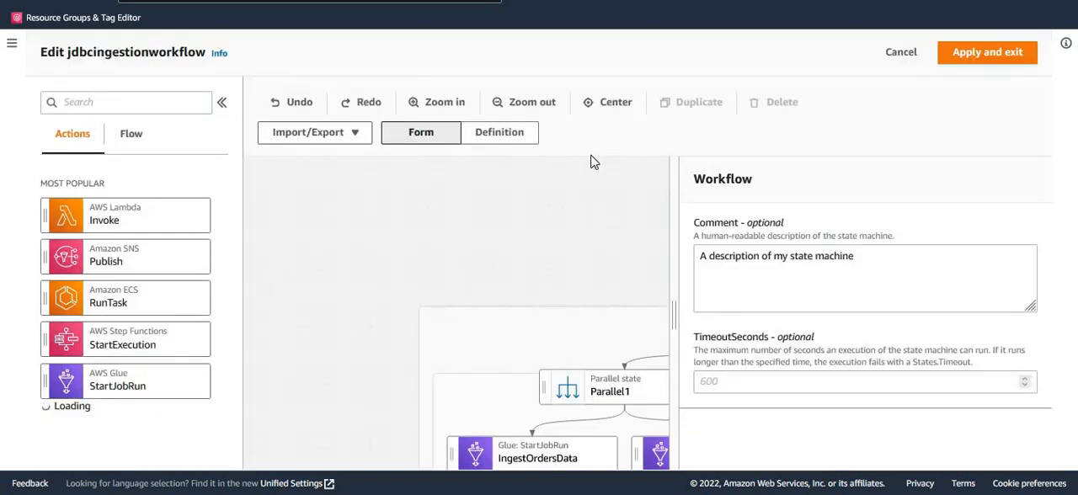
{"action": "left_click", "coordinate": [221, 102]}
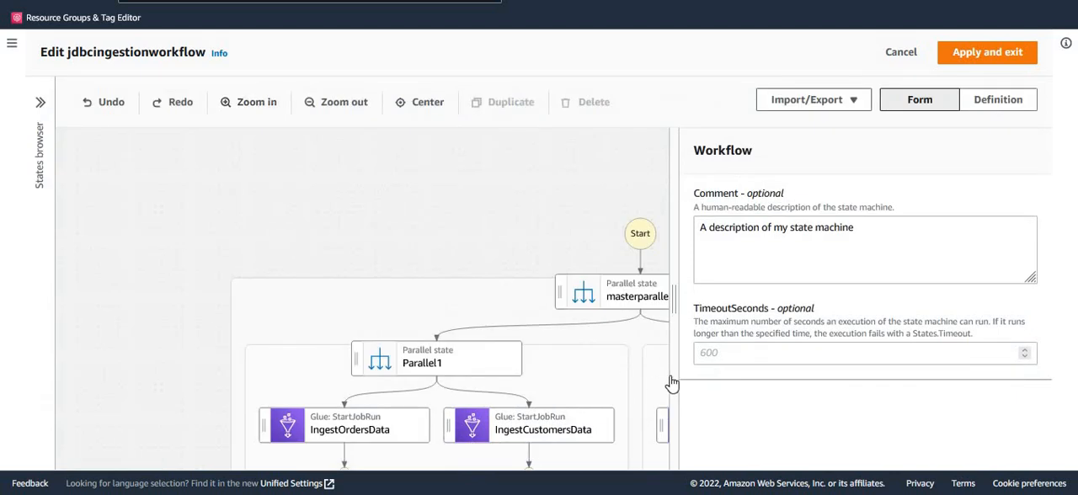
{"action": "left_click_drag", "start_coordinate": [671, 300], "coordinate": [834, 298]}
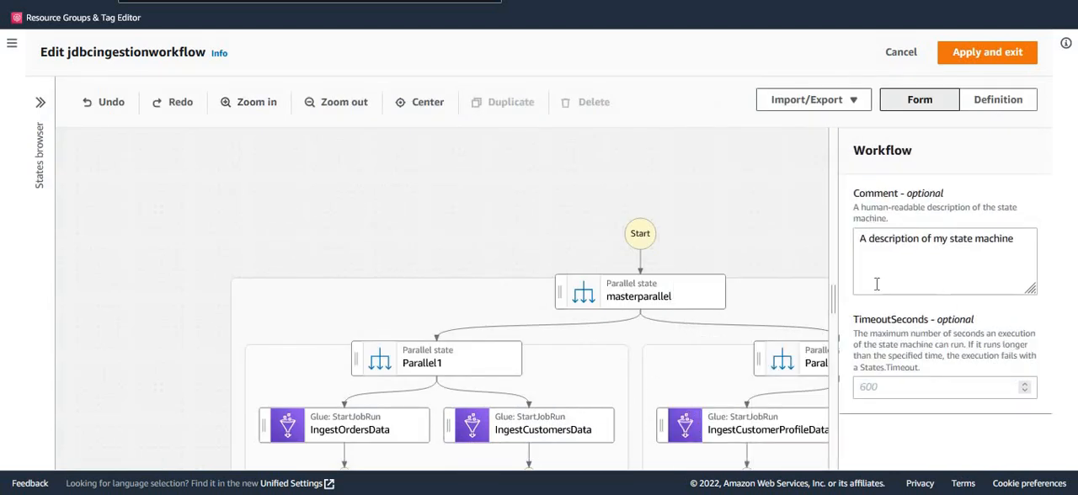
{"action": "left_click_drag", "start_coordinate": [333, 232], "coordinate": [165, 154]}
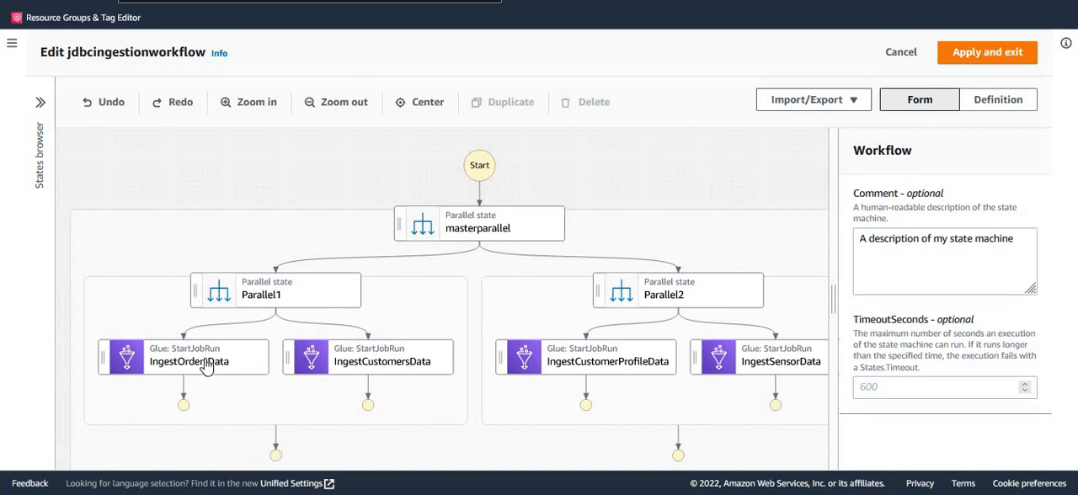
- Inspect the API parameters of the IngestOrdersData state, widening the form and enlarging the JSON editor to show all arguments
{"action": "left_click", "coordinate": [234, 367]}
{"action": "left_click_drag", "start_coordinate": [832, 320], "coordinate": [736, 299]}
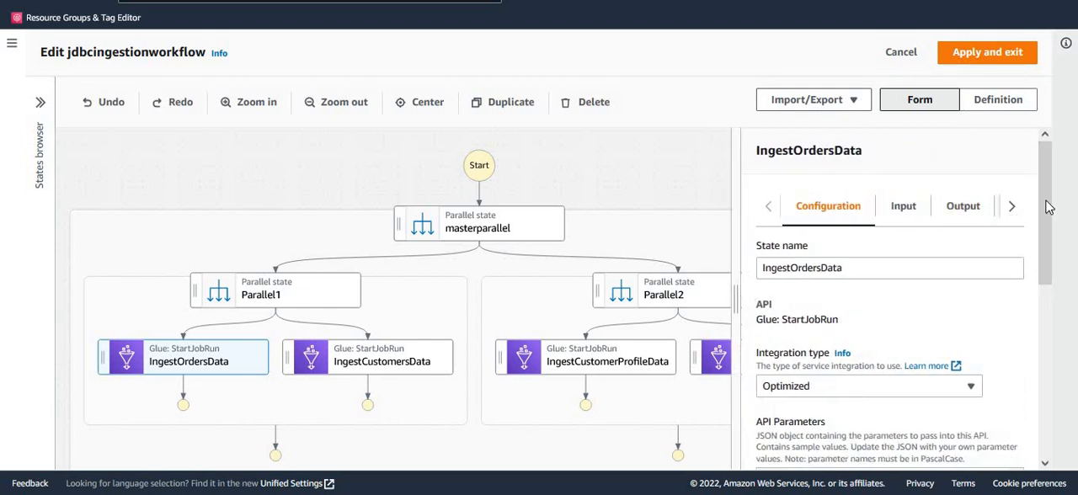
{"action": "left_click_drag", "start_coordinate": [1048, 222], "coordinate": [1032, 326]}
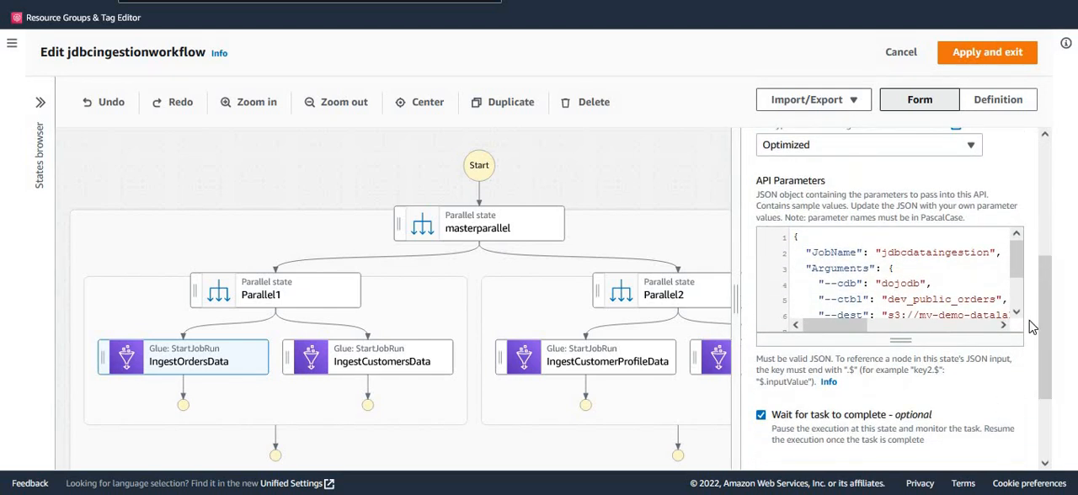
{"action": "double_click", "coordinate": [936, 253]}
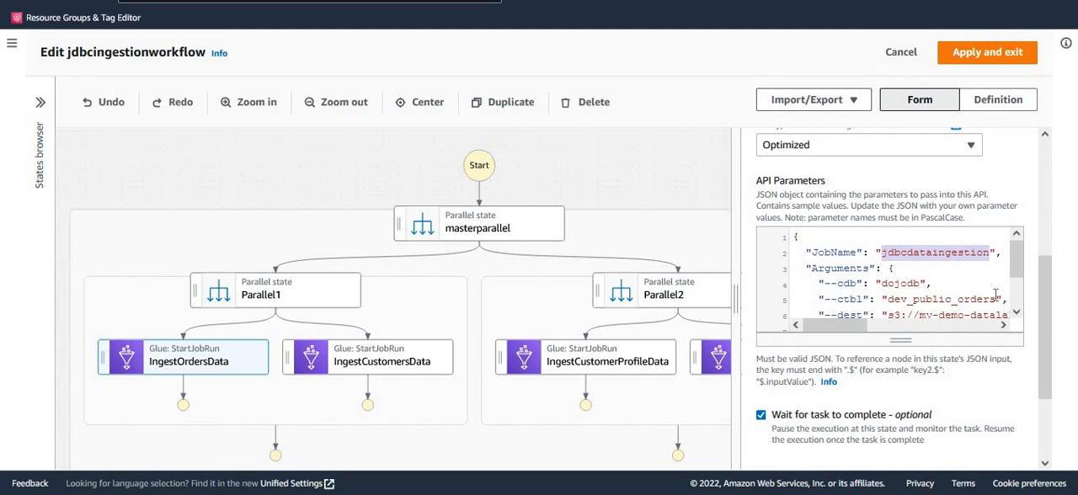
{"action": "left_click_drag", "start_coordinate": [916, 342], "coordinate": [920, 382]}
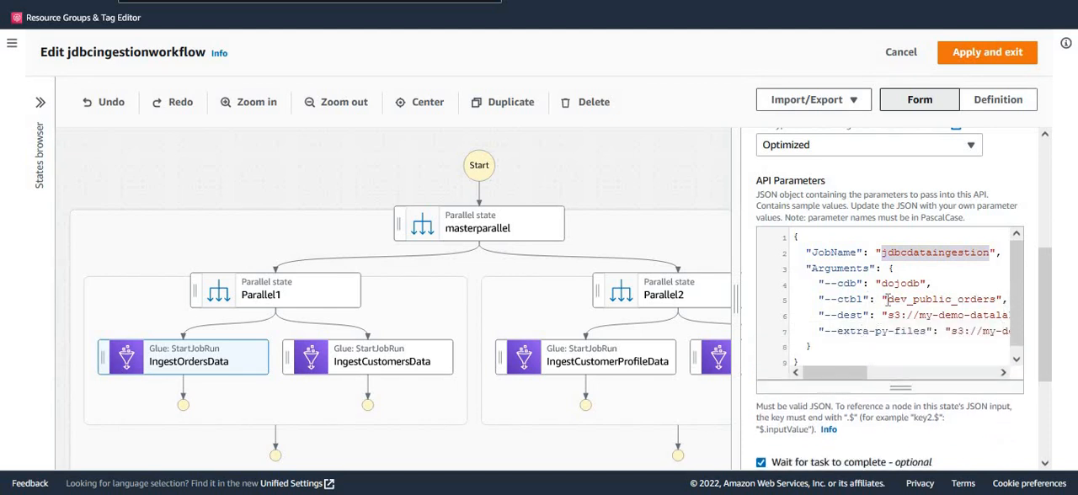
- Examine the IngestOrdersData arguments for the catalog database, the source table, the destination and the extra Python files path
{"action": "double_click", "coordinate": [897, 283]}
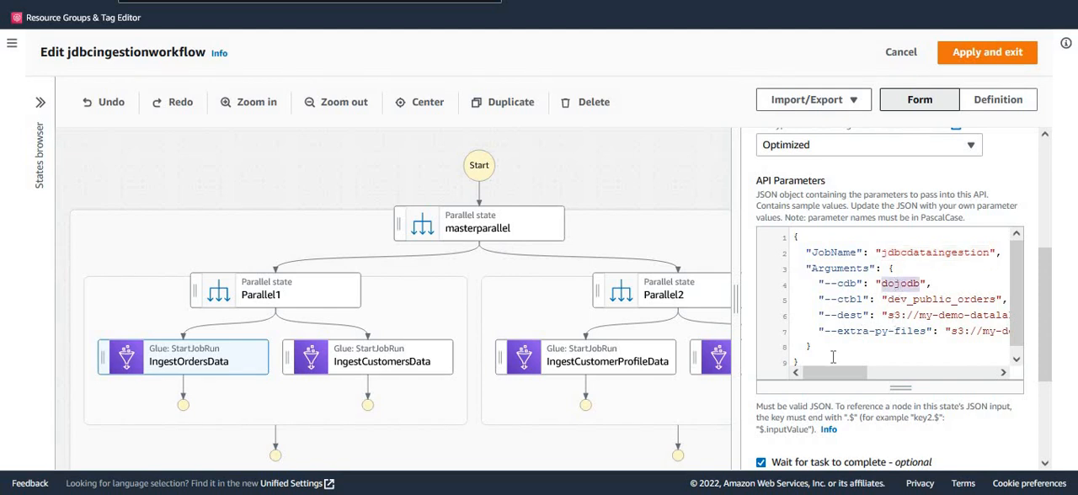
{"action": "left_click_drag", "start_coordinate": [834, 373], "coordinate": [843, 372]}
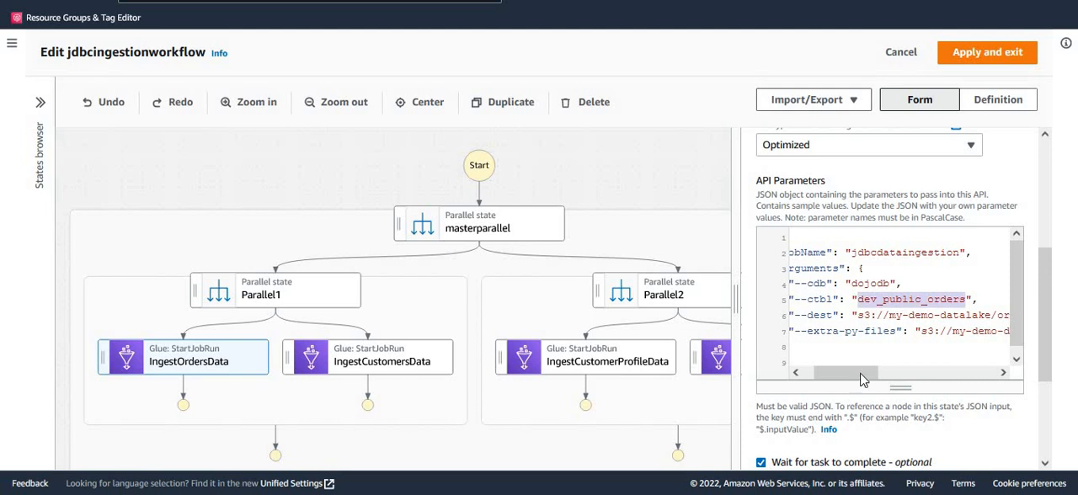
{"action": "left_click_drag", "start_coordinate": [865, 379], "coordinate": [986, 379]}
{"action": "double_click", "coordinate": [855, 331]}
{"action": "left_click", "coordinate": [944, 334]}
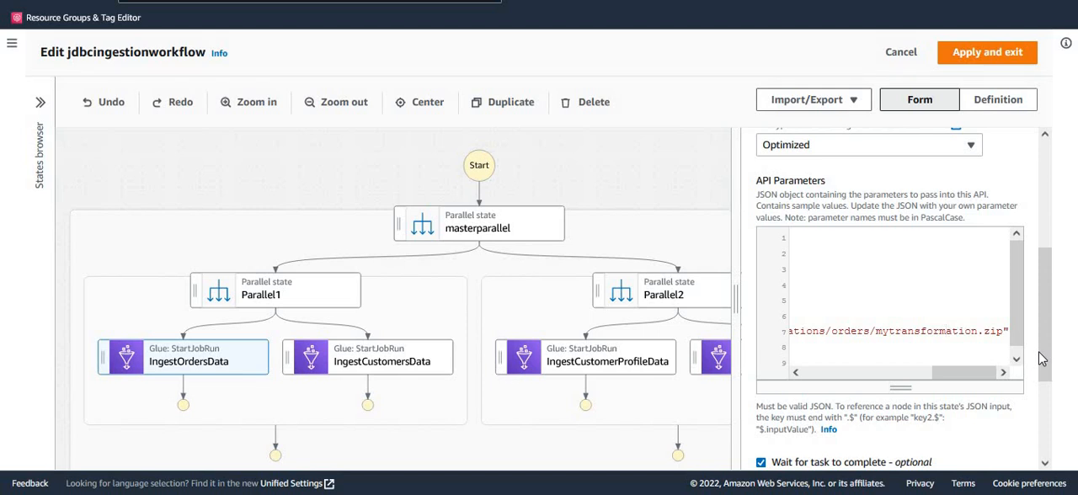
{"action": "double_click", "coordinate": [960, 332]}
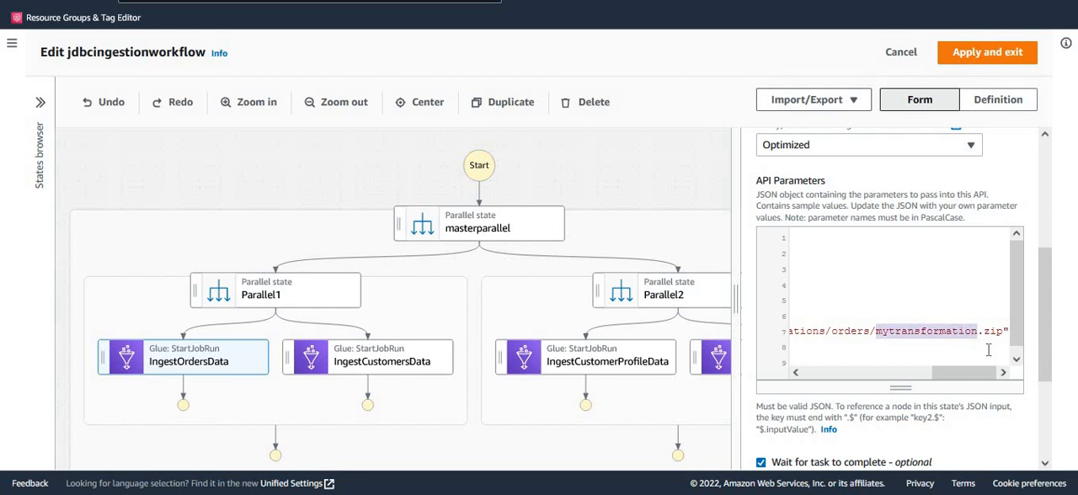
- Inspect the IngestCustomersData state's API parameters in an enlarged JSON editor, checking the job name, catalog database and source table
{"action": "left_click", "coordinate": [396, 366]}
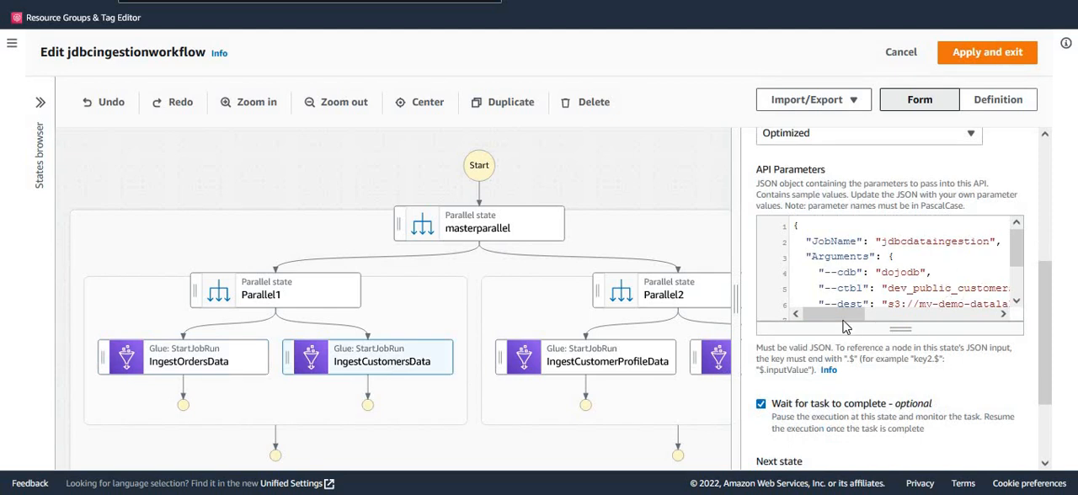
{"action": "left_click_drag", "start_coordinate": [908, 358], "coordinate": [913, 447]}
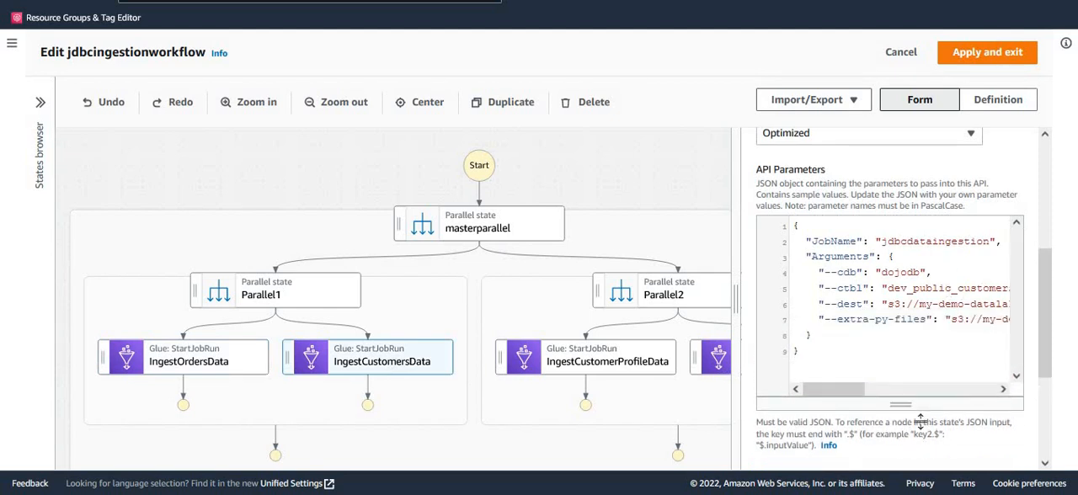
{"action": "double_click", "coordinate": [951, 241]}
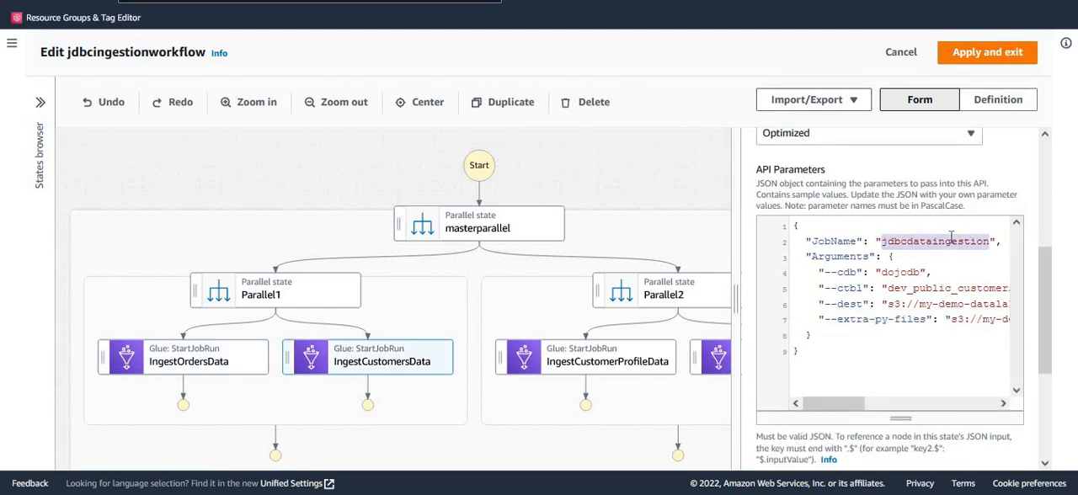
{"action": "double_click", "coordinate": [907, 270]}
{"action": "left_click_drag", "start_coordinate": [813, 403], "coordinate": [834, 403]}
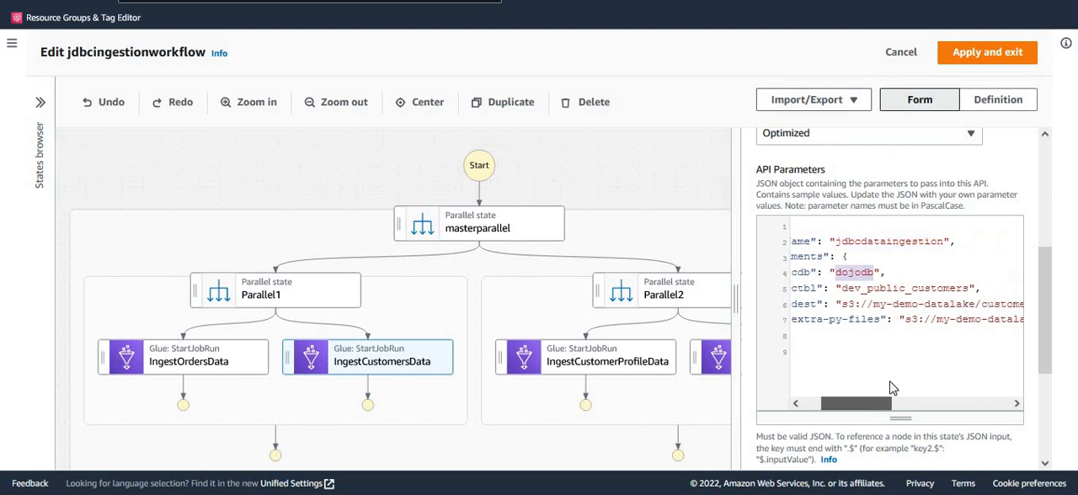
{"action": "double_click", "coordinate": [926, 288]}
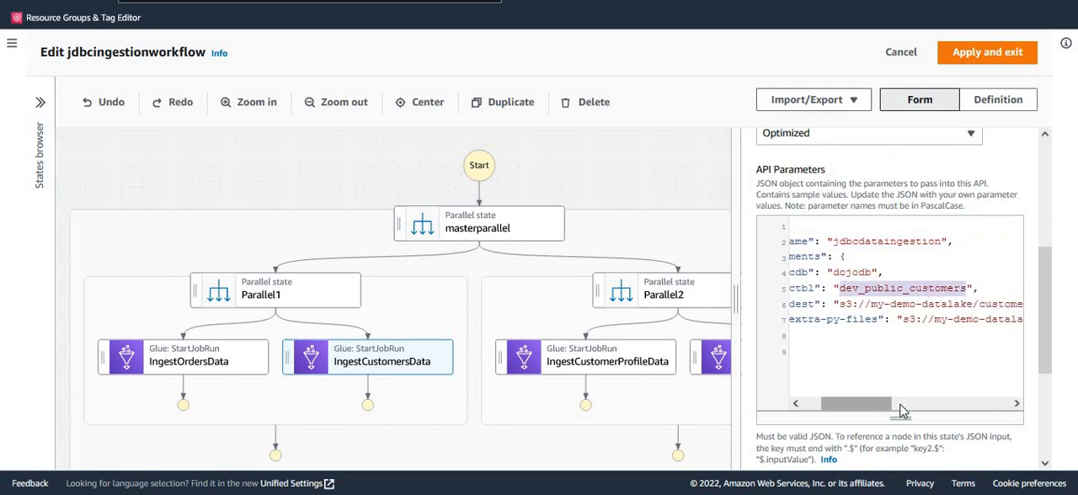
{"action": "left_click_drag", "start_coordinate": [901, 411], "coordinate": [943, 410]}
{"action": "left_click", "coordinate": [897, 291]}
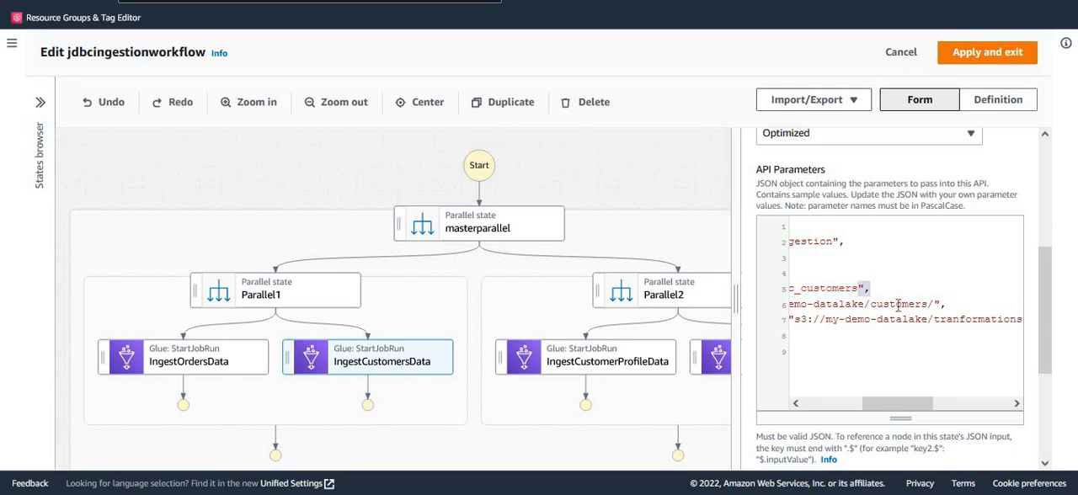
- Check the destination folder and the extra Python files path in the IngestCustomersData arguments
{"action": "double_click", "coordinate": [897, 305]}
{"action": "left_click_drag", "start_coordinate": [908, 405], "coordinate": [994, 412]}
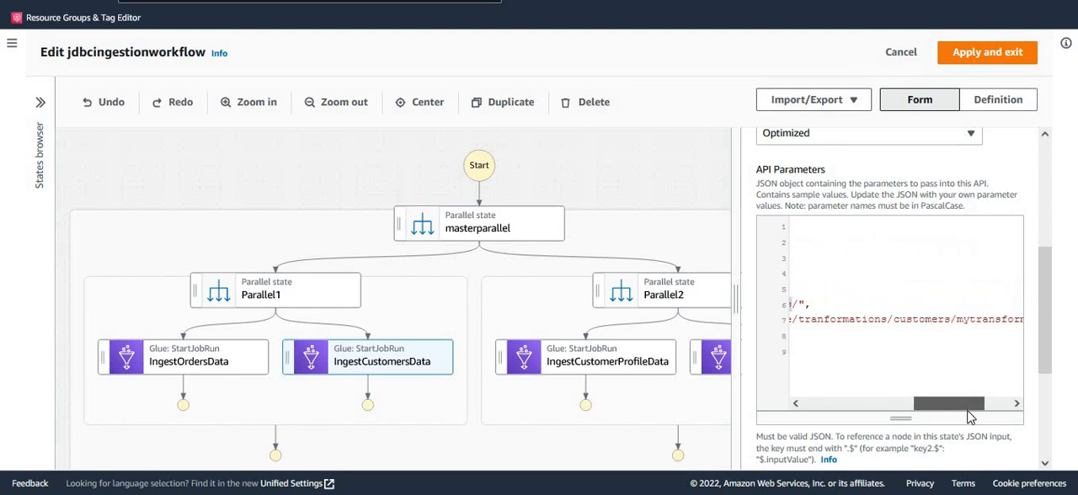
{"action": "double_click", "coordinate": [864, 318]}
{"action": "double_click", "coordinate": [926, 318]}
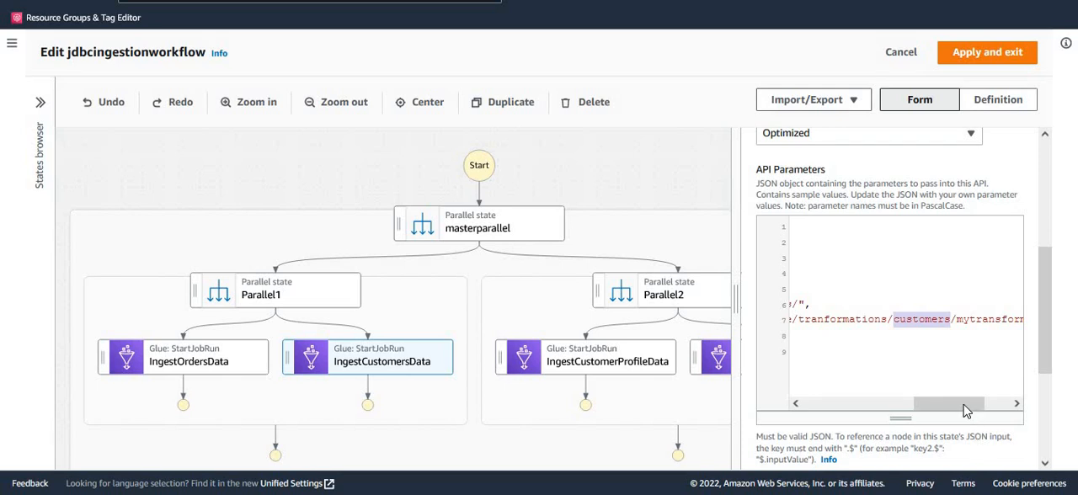
{"action": "left_click_drag", "start_coordinate": [967, 411], "coordinate": [994, 411]}
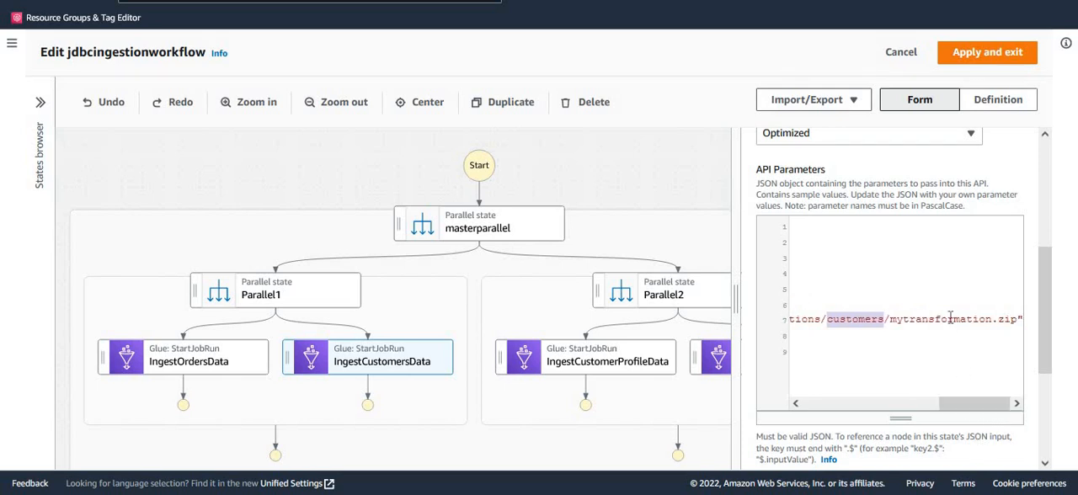
{"action": "double_click", "coordinate": [949, 318]}
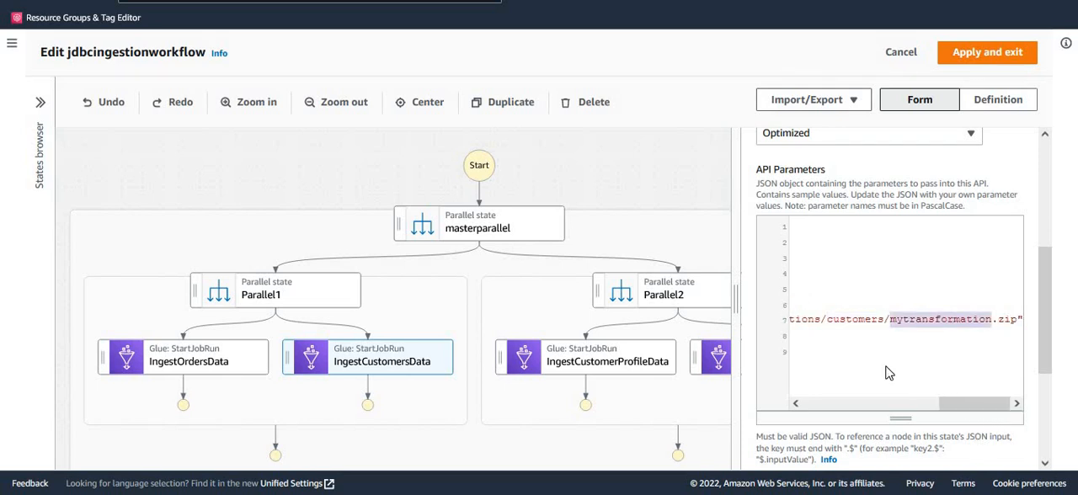
- Review the API parameters of the IngestCustomerProfileData and IngestSensorData states in the Parallel2 branch
{"action": "left_click", "coordinate": [621, 371]}
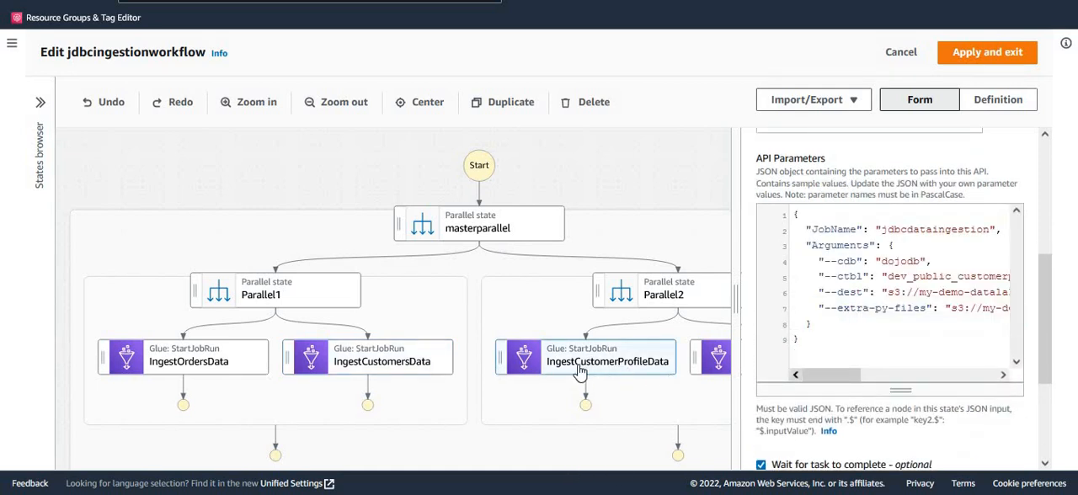
{"action": "left_click_drag", "start_coordinate": [594, 459], "coordinate": [631, 458]}
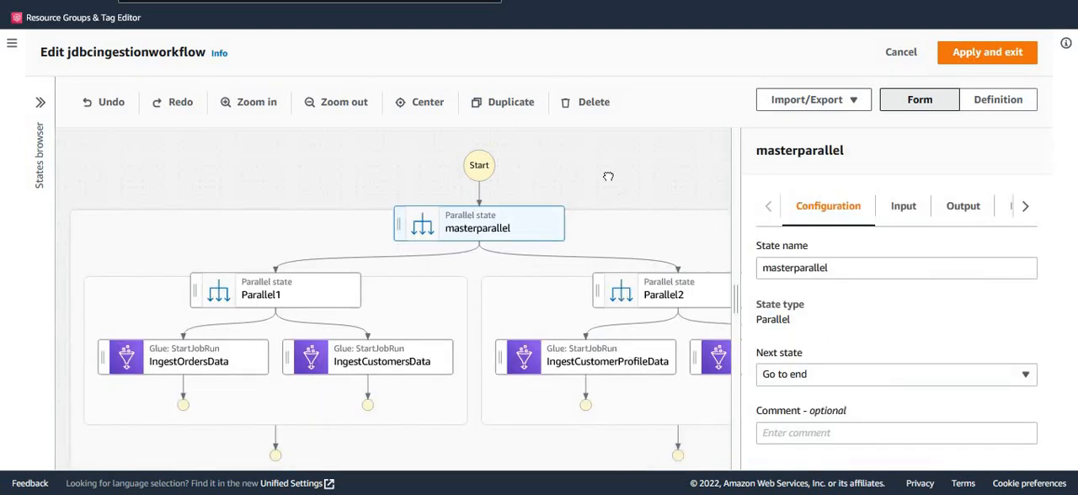
{"action": "scroll", "coordinate": [608, 177], "scroll_direction": "right", "scroll_amount": 3}
{"action": "scroll", "coordinate": [608, 177], "scroll_direction": "down", "scroll_amount": 1}
{"action": "left_click", "coordinate": [658, 331]}
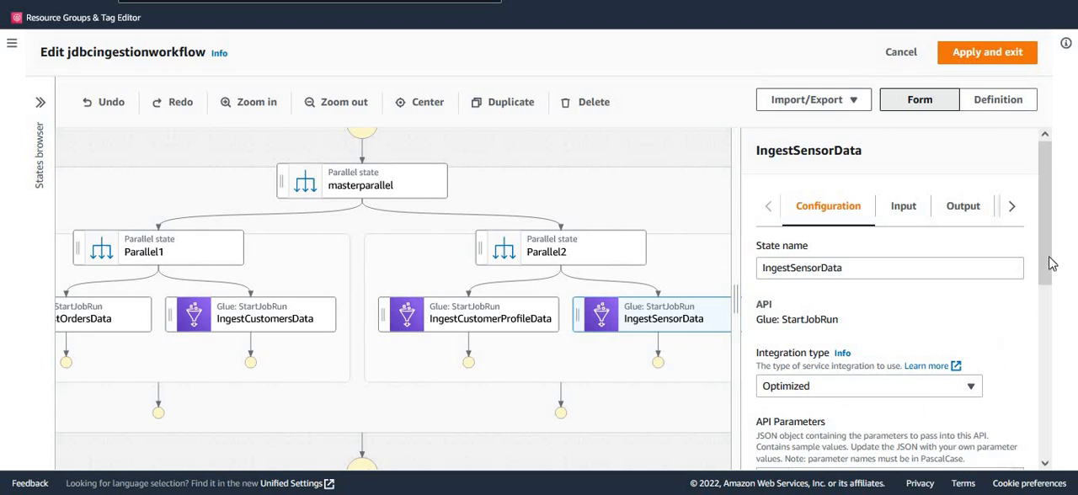
{"action": "scroll", "coordinate": [908, 356], "scroll_direction": "down", "scroll_amount": 3}
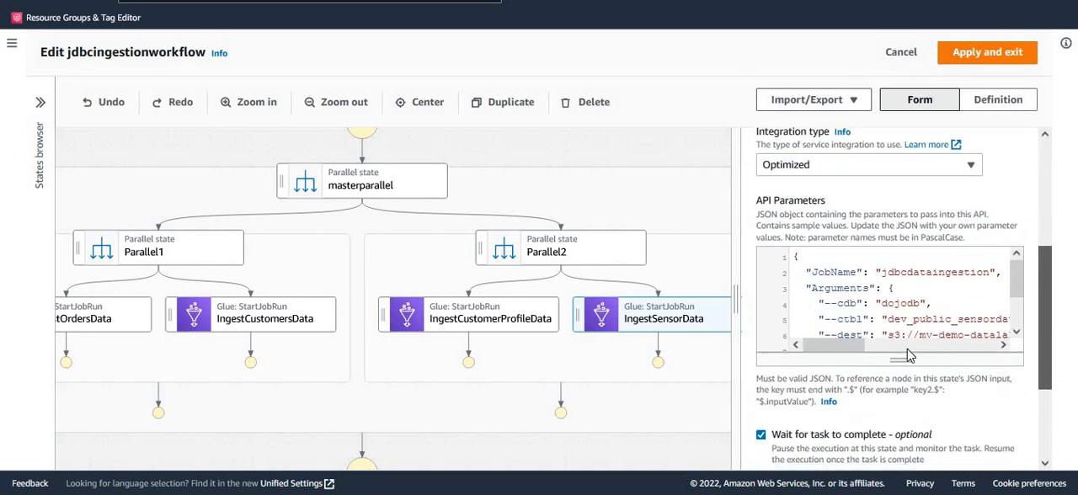
{"action": "left_click", "coordinate": [959, 306]}
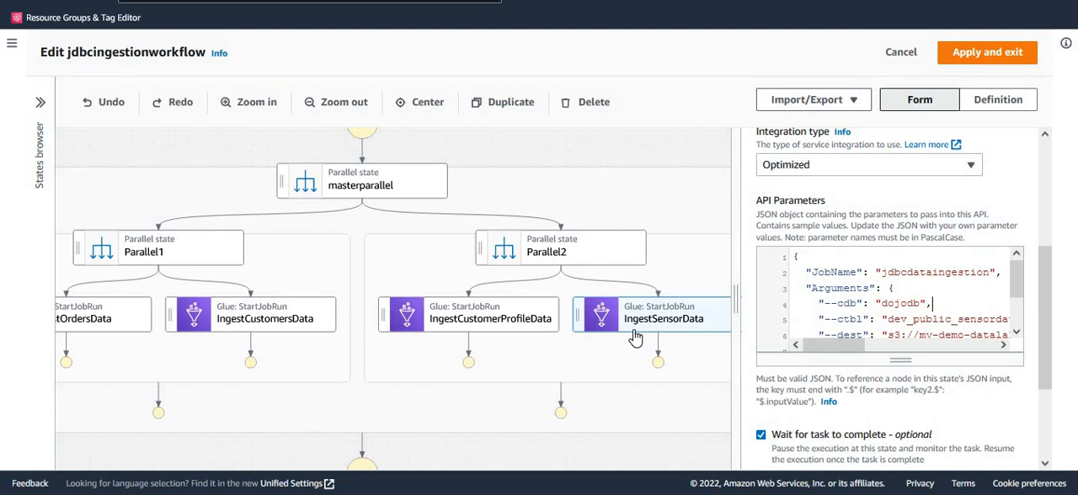
- Leave Workflow Studio without keeping changes, and review the workflow's JSON definition with the arguments of its Glue job states
{"action": "left_click", "coordinate": [901, 53]}
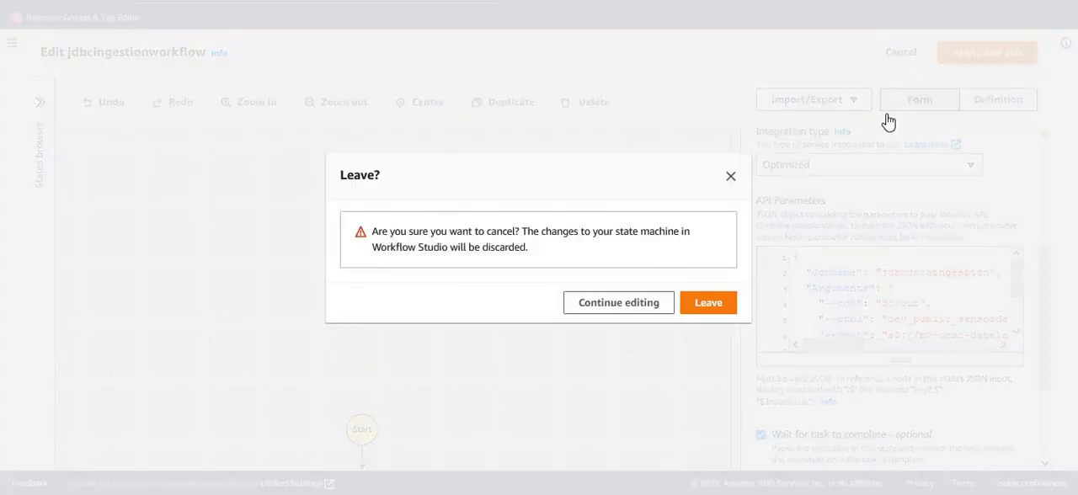
{"action": "left_click", "coordinate": [711, 306]}
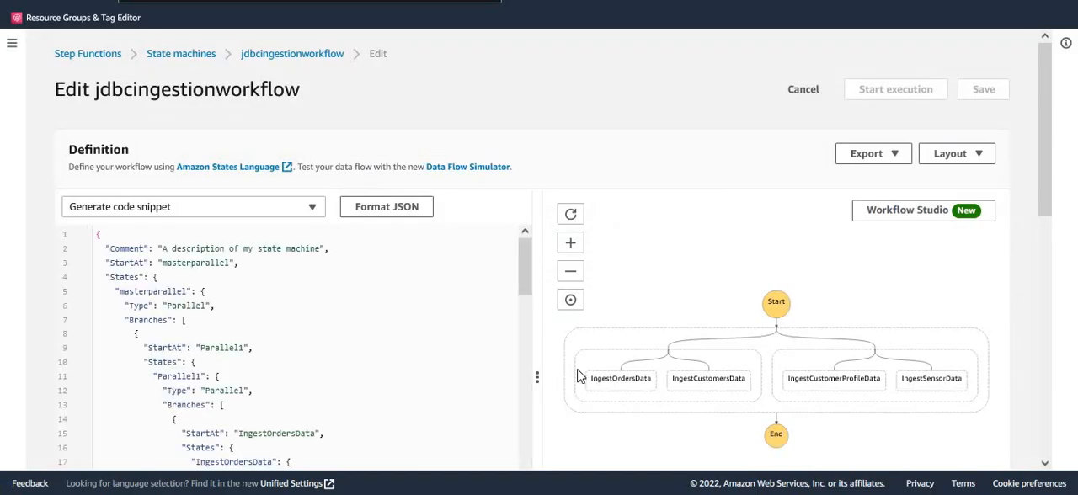
{"action": "scroll", "coordinate": [377, 383], "scroll_direction": "down", "scroll_amount": 6}
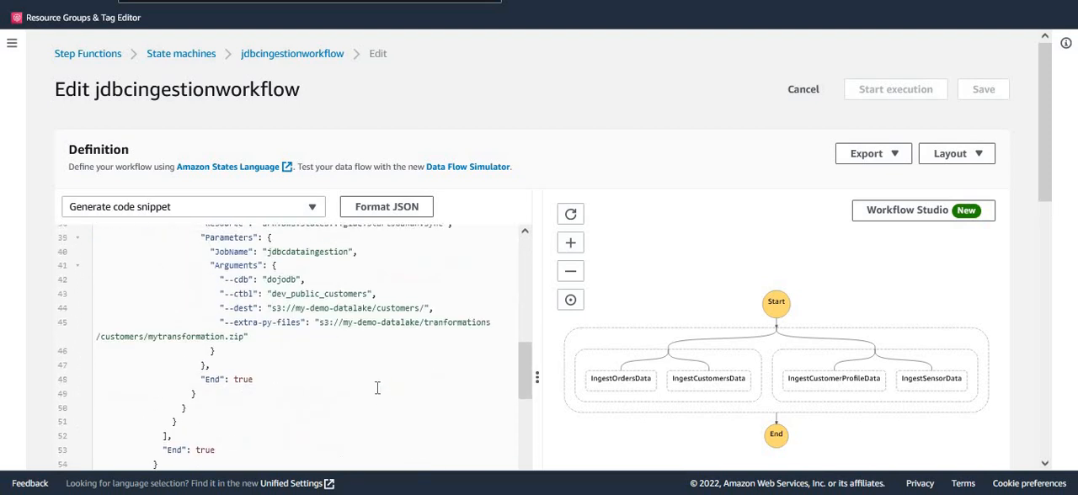
{"action": "scroll", "coordinate": [377, 389], "scroll_direction": "down", "scroll_amount": 1}
{"action": "left_click_drag", "start_coordinate": [1045, 178], "coordinate": [1045, 265]}
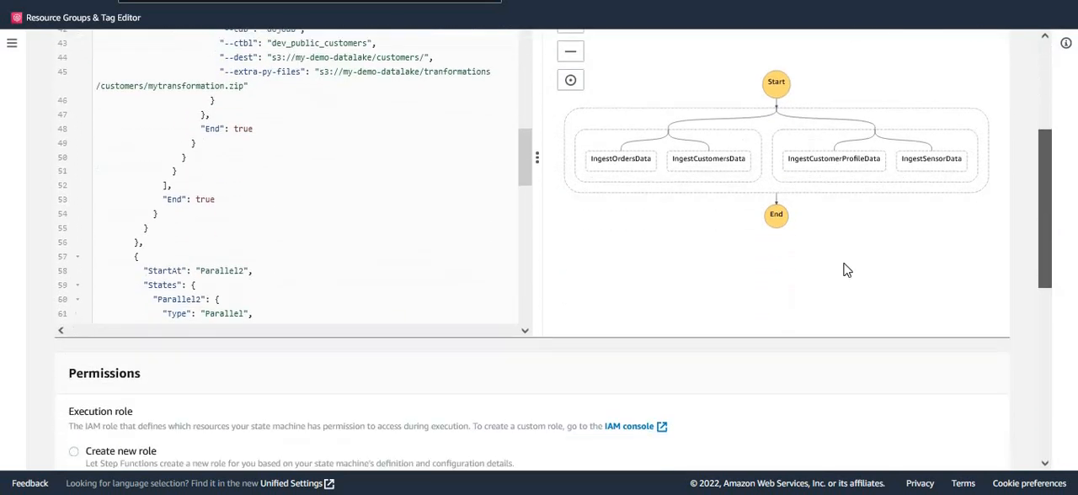
{"action": "scroll", "coordinate": [389, 250], "scroll_direction": "up", "scroll_amount": 4}
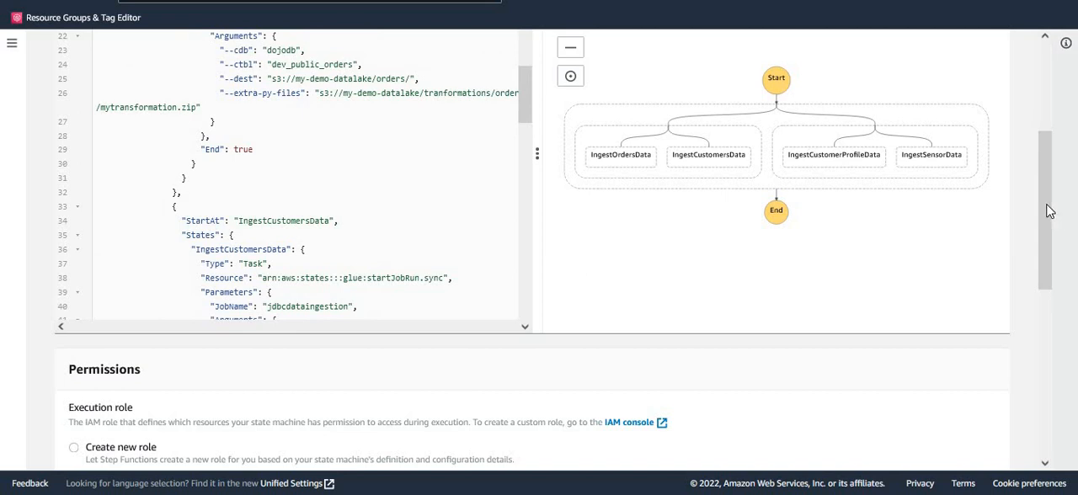
{"action": "left_click_drag", "start_coordinate": [1049, 211], "coordinate": [1047, 123]}
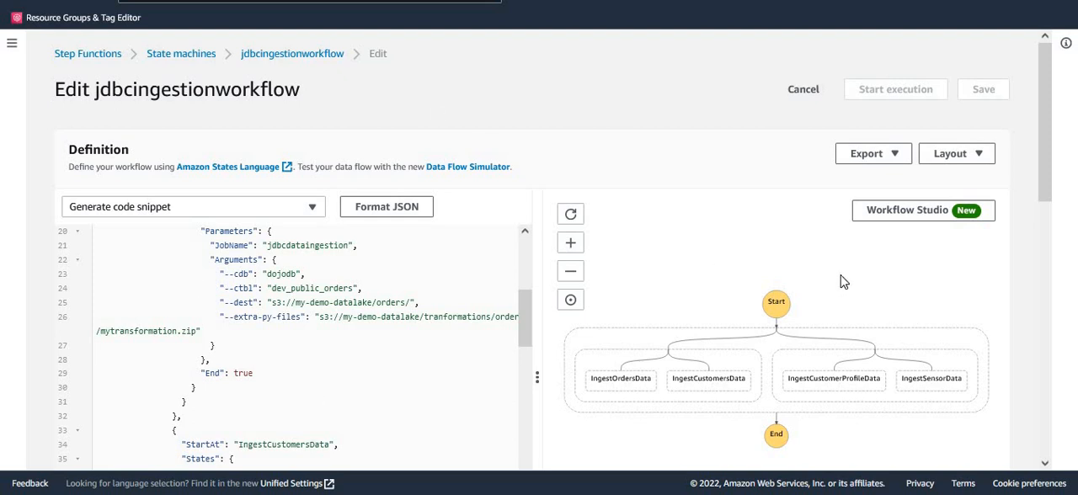
- Leave the definition editor and start an execution of the jdbcingestionworkflow state machine with the default name and input
{"action": "left_click", "coordinate": [274, 57]}
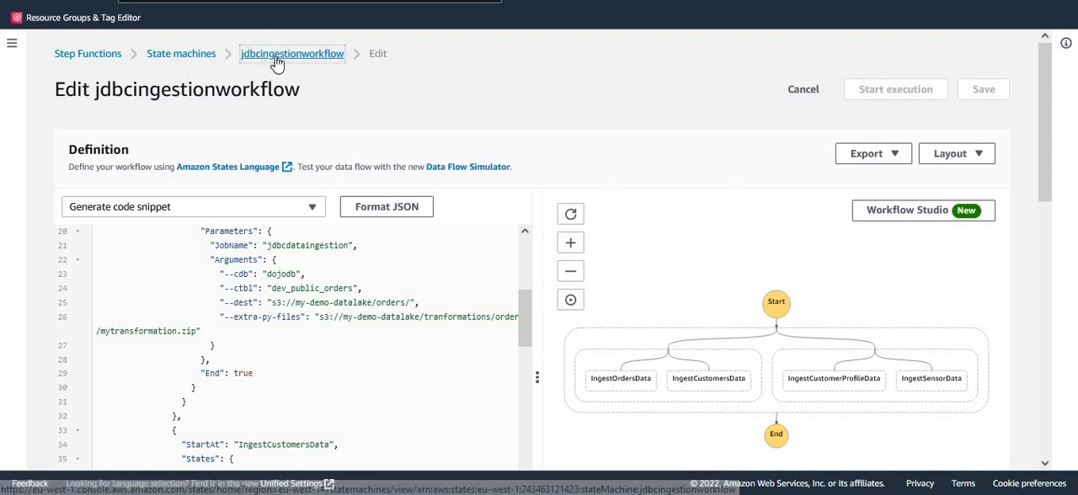
{"action": "scroll", "coordinate": [665, 341], "scroll_direction": "down", "scroll_amount": 1}
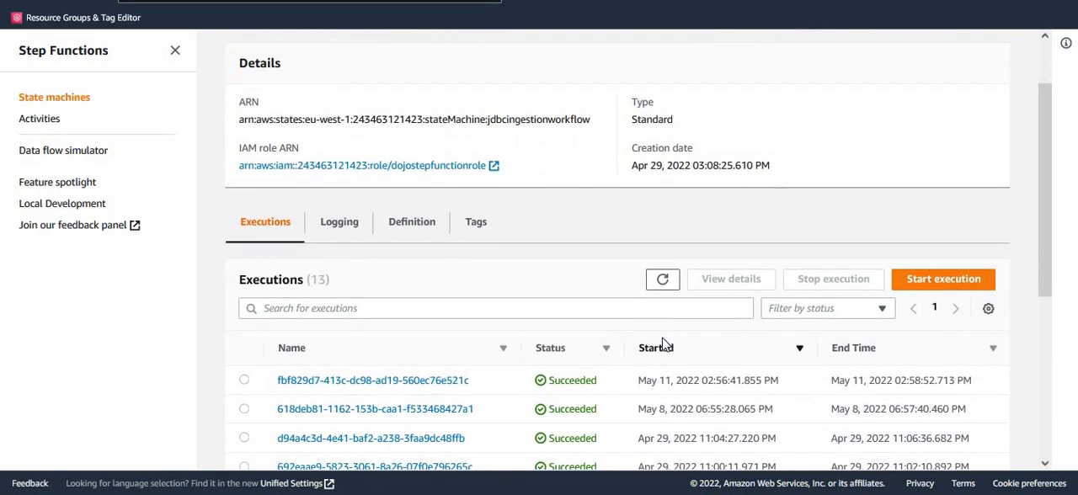
{"action": "scroll", "coordinate": [666, 341], "scroll_direction": "up", "scroll_amount": 1}
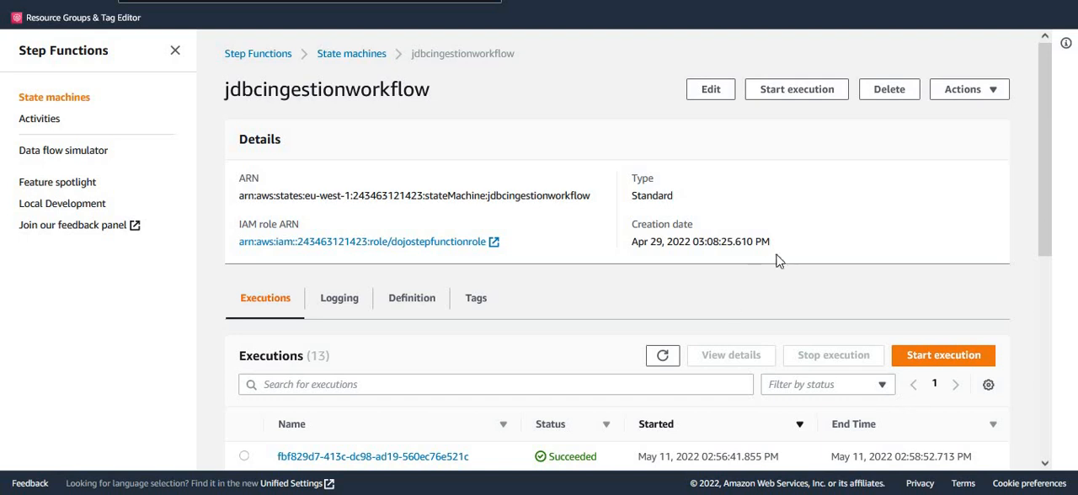
{"action": "scroll", "coordinate": [779, 265], "scroll_direction": "down", "scroll_amount": 1}
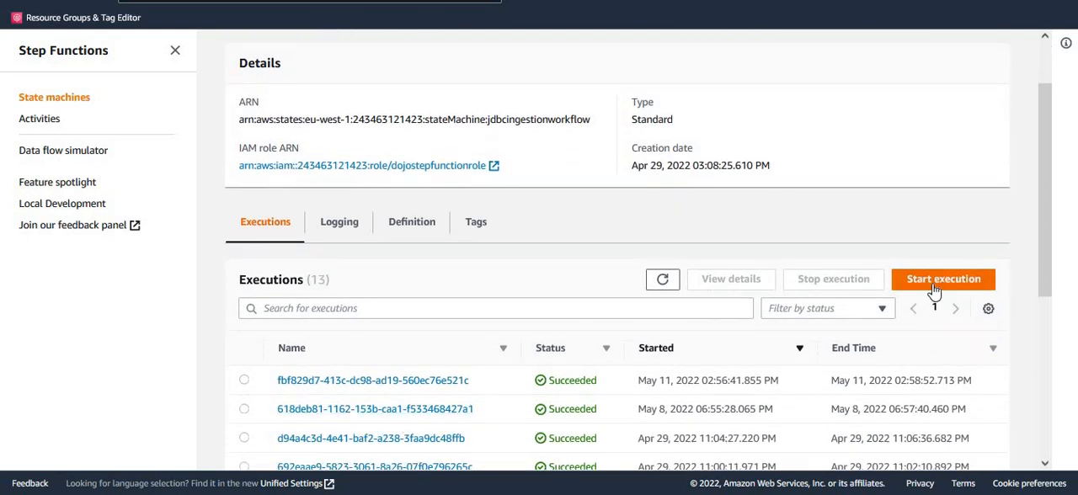
{"action": "scroll", "coordinate": [703, 276], "scroll_direction": "up", "scroll_amount": 1}
{"action": "double_click", "coordinate": [327, 93]}
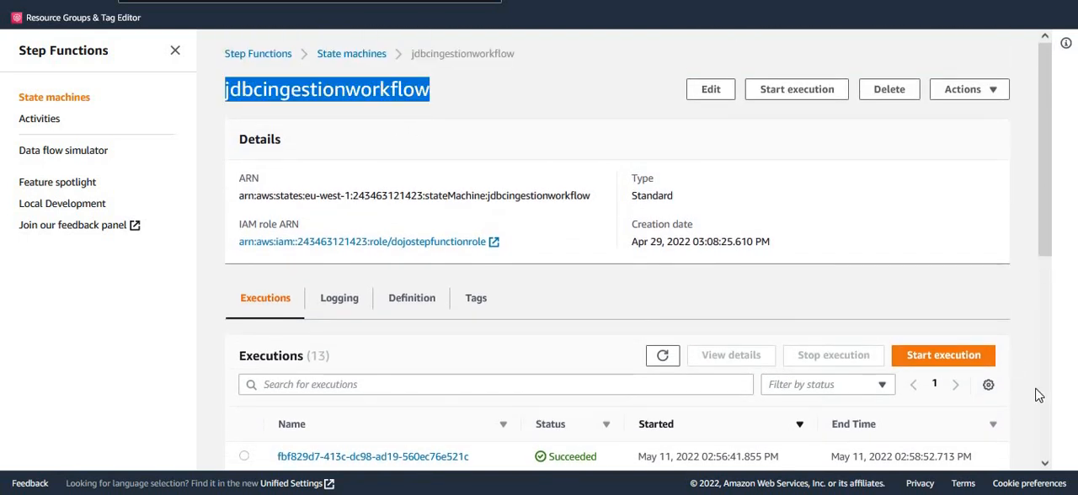
{"action": "left_click", "coordinate": [934, 360]}
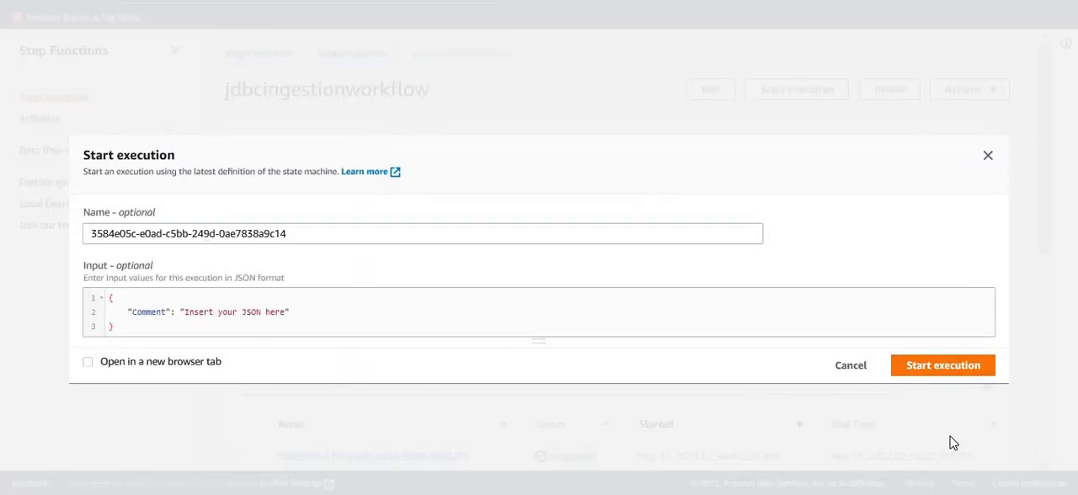
{"action": "left_click", "coordinate": [943, 368]}
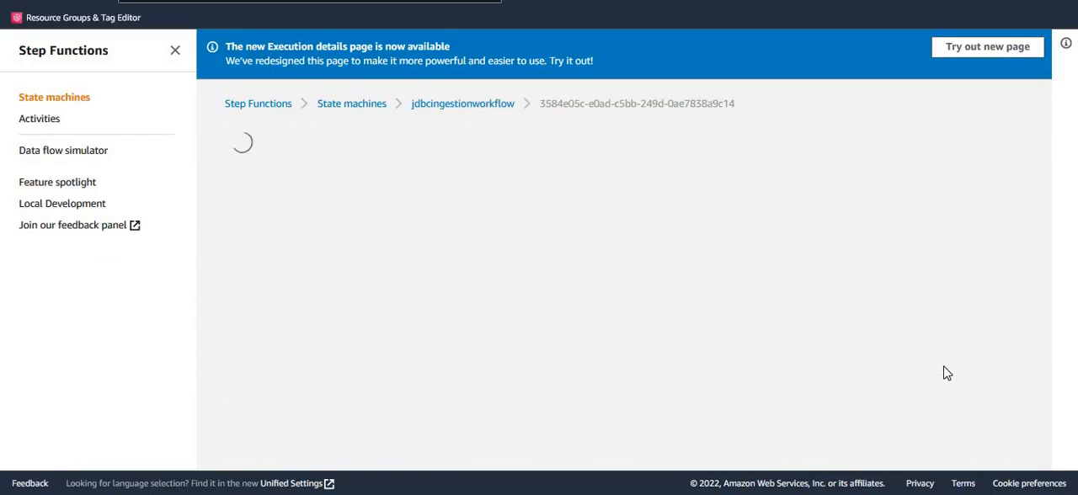
{"action": "scroll", "coordinate": [821, 324], "scroll_direction": "down", "scroll_amount": 5}
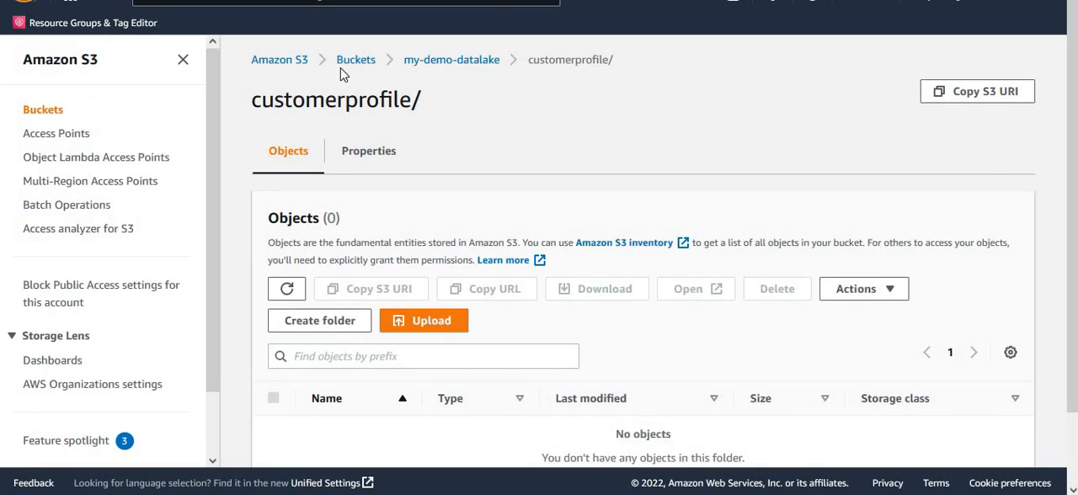
- Switch to Amazon S3 and refresh the object list of the customerprofile folder in my-demo-datalake, with the navigation pane collapsed
{"action": "key", "text": "ctrl+Tab"}
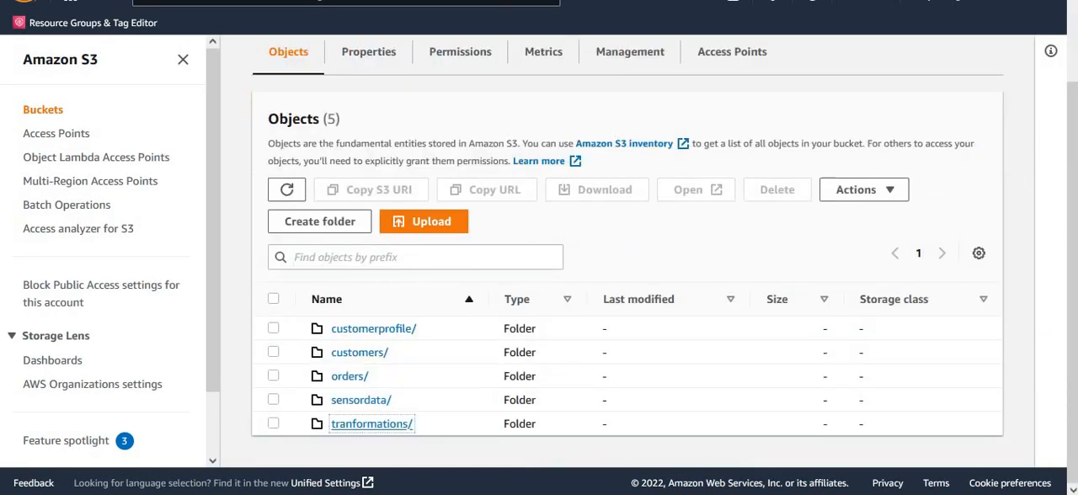
{"action": "key", "text": "ctrl+shift+Tab"}
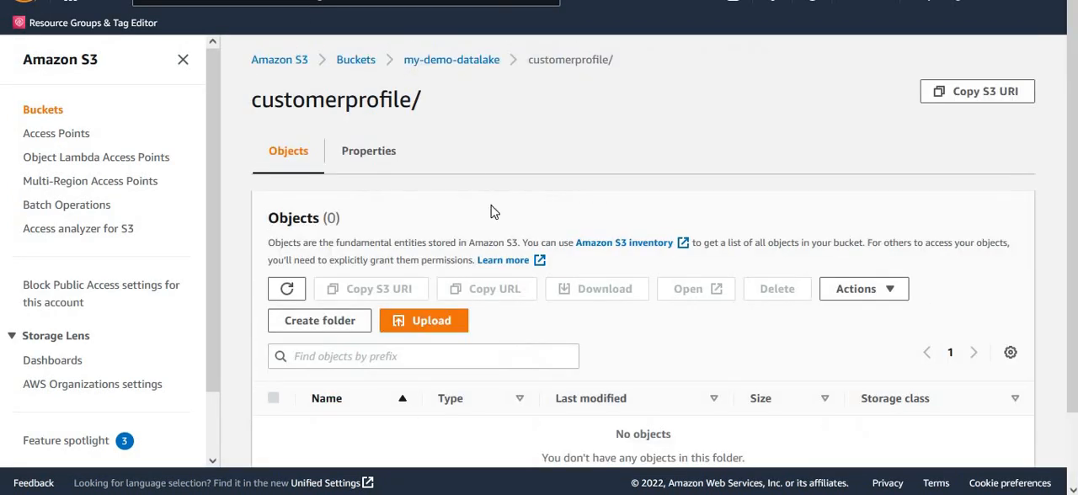
{"action": "left_click", "coordinate": [183, 62]}
{"action": "left_click", "coordinate": [96, 293]}
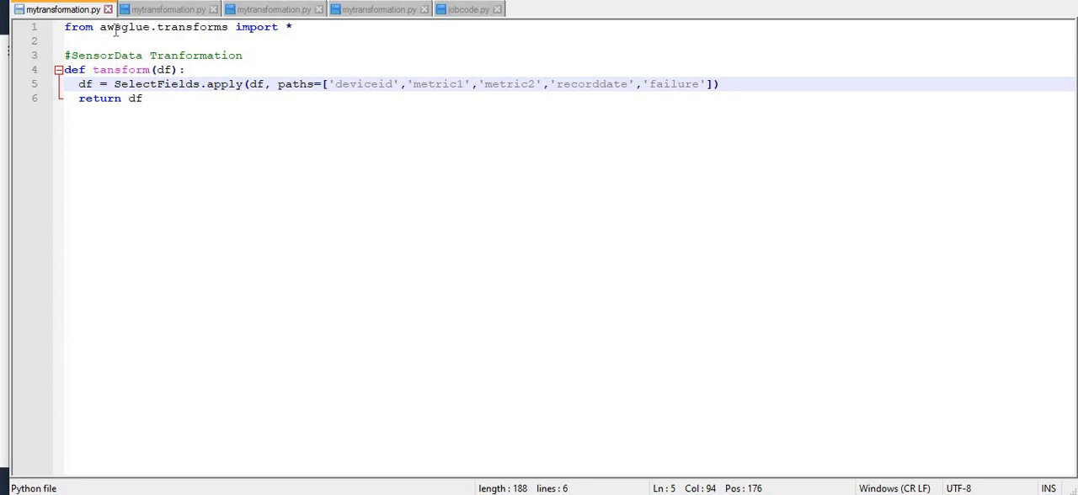
- Look through the transformation scripts in the code editor and check the serviceid, serviceused and age fields selected for CustomerProfile
{"action": "left_click", "coordinate": [161, 12]}
{"action": "left_click", "coordinate": [261, 12]}
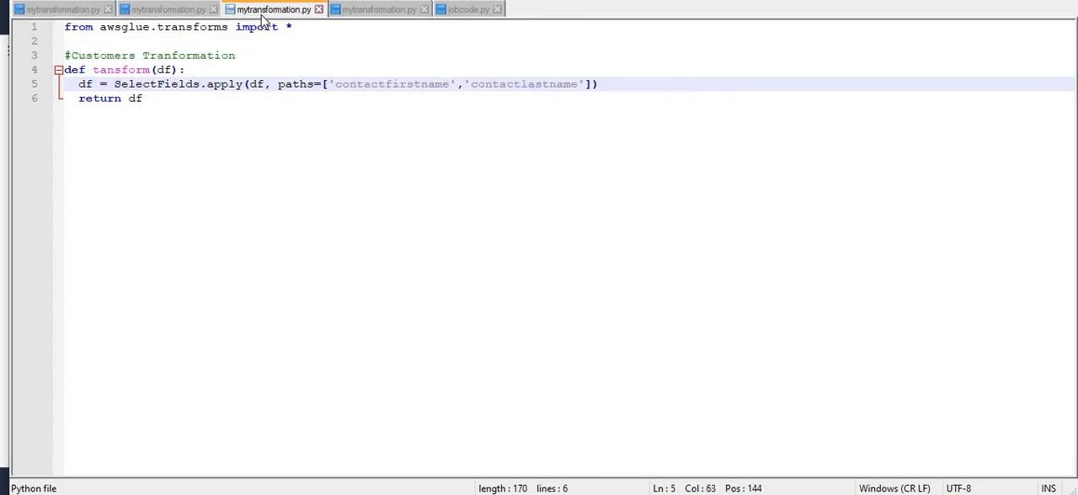
{"action": "left_click", "coordinate": [368, 12]}
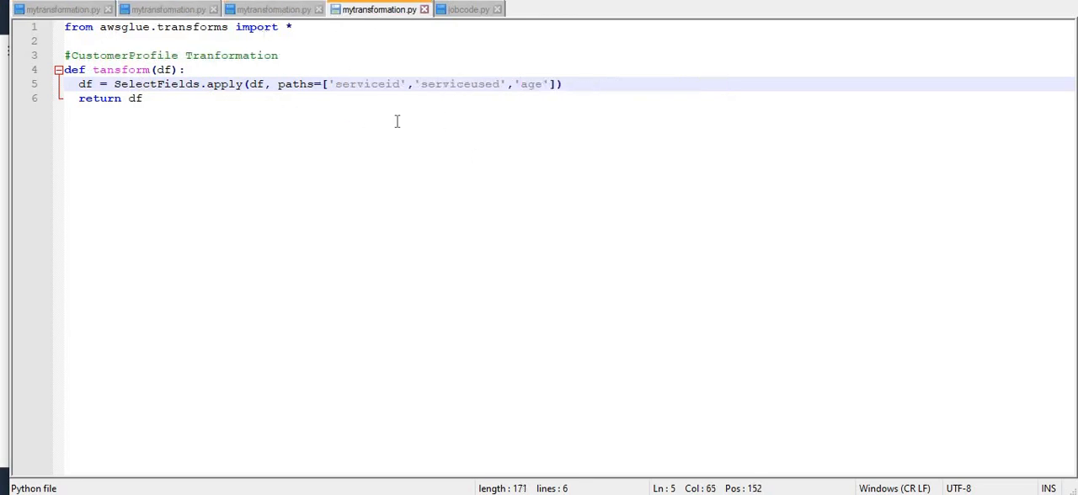
{"action": "double_click", "coordinate": [363, 85]}
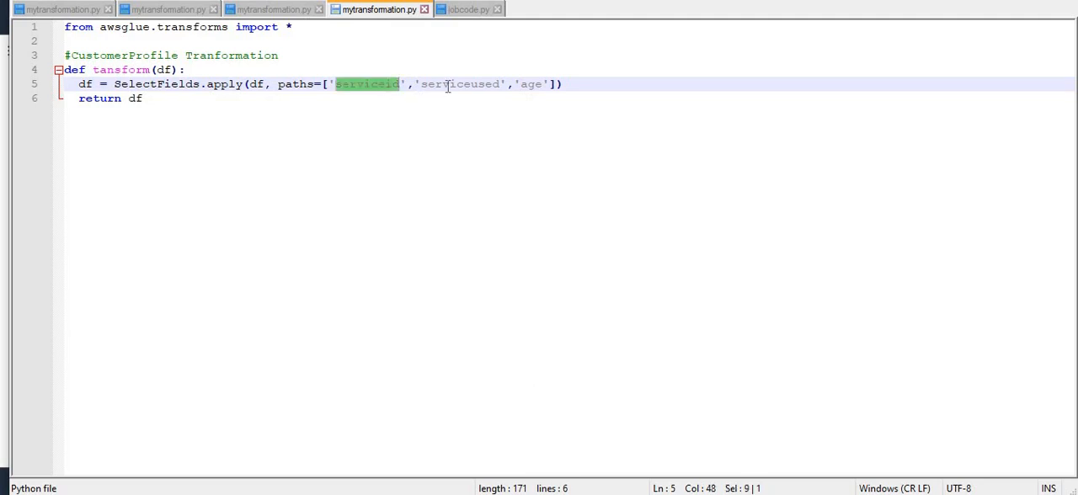
{"action": "double_click", "coordinate": [448, 84]}
{"action": "double_click", "coordinate": [529, 84]}
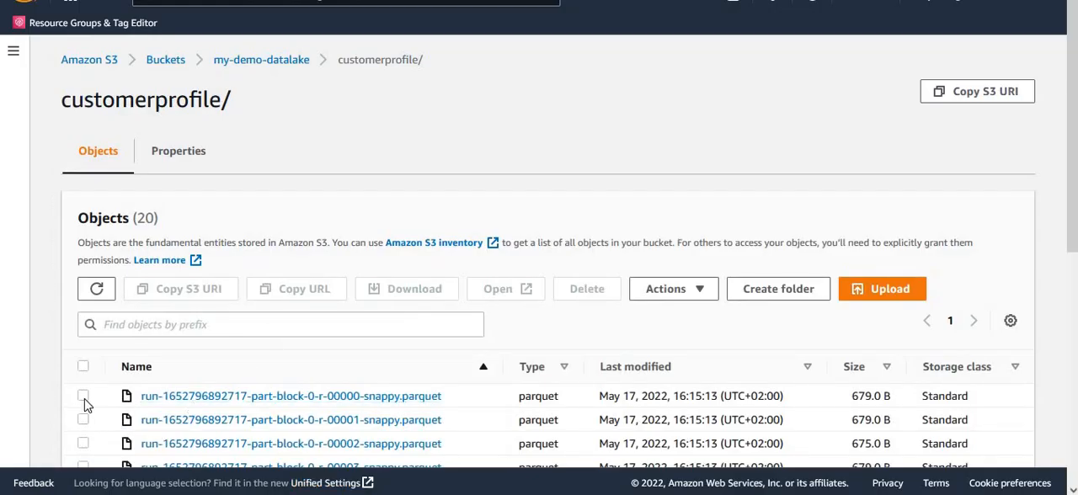
- Query the first customerprofile parquet file with S3 Select, using CSV output and the default five-record query, and check the returned fields
{"action": "left_click", "coordinate": [84, 397]}
{"action": "left_click", "coordinate": [698, 293]}
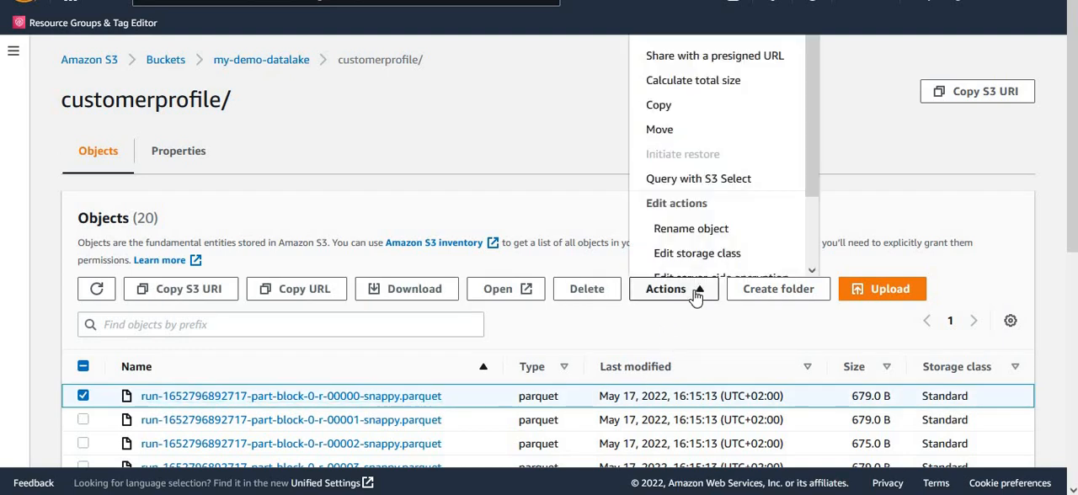
{"action": "left_click", "coordinate": [717, 182]}
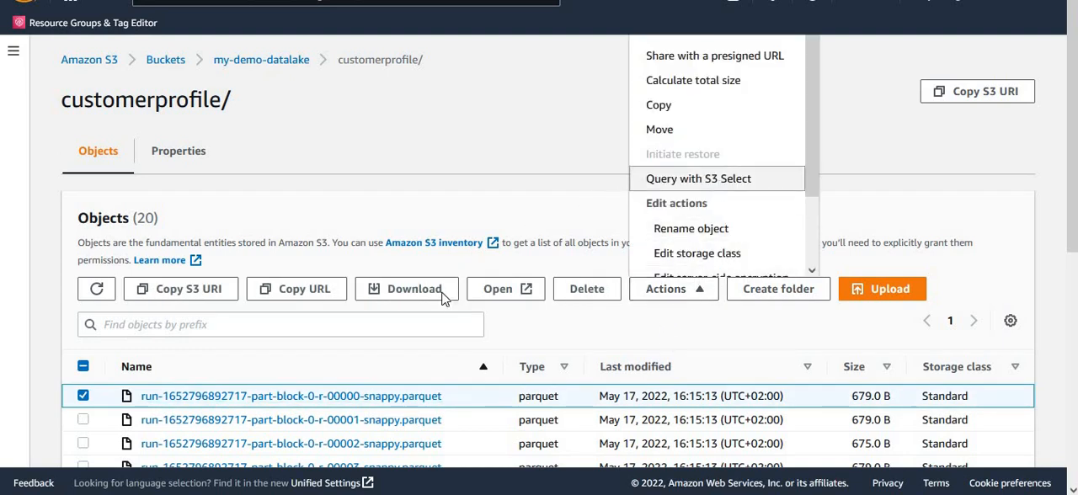
{"action": "scroll", "coordinate": [270, 396], "scroll_direction": "down", "scroll_amount": 4}
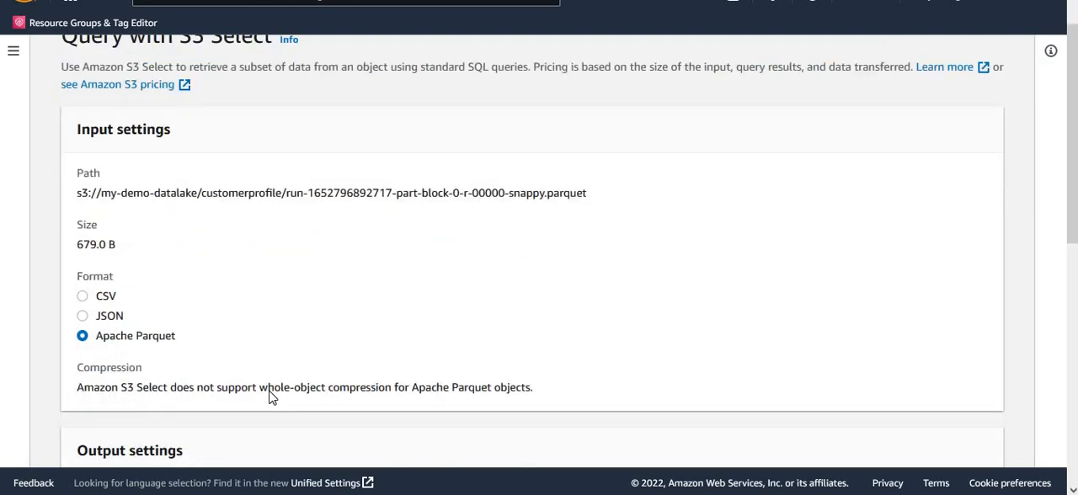
{"action": "left_click", "coordinate": [99, 261]}
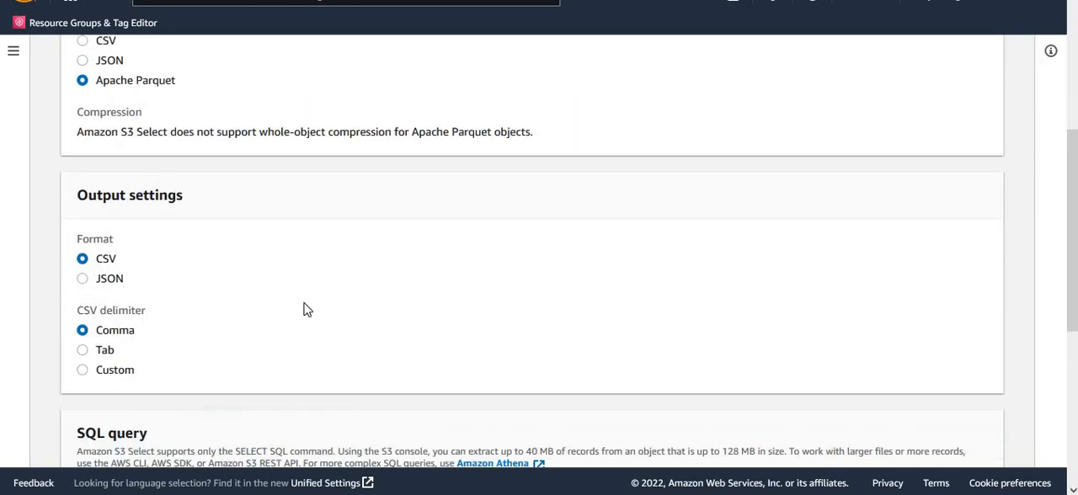
{"action": "scroll", "coordinate": [362, 362], "scroll_direction": "down", "scroll_amount": 4}
{"action": "left_click", "coordinate": [313, 173]}
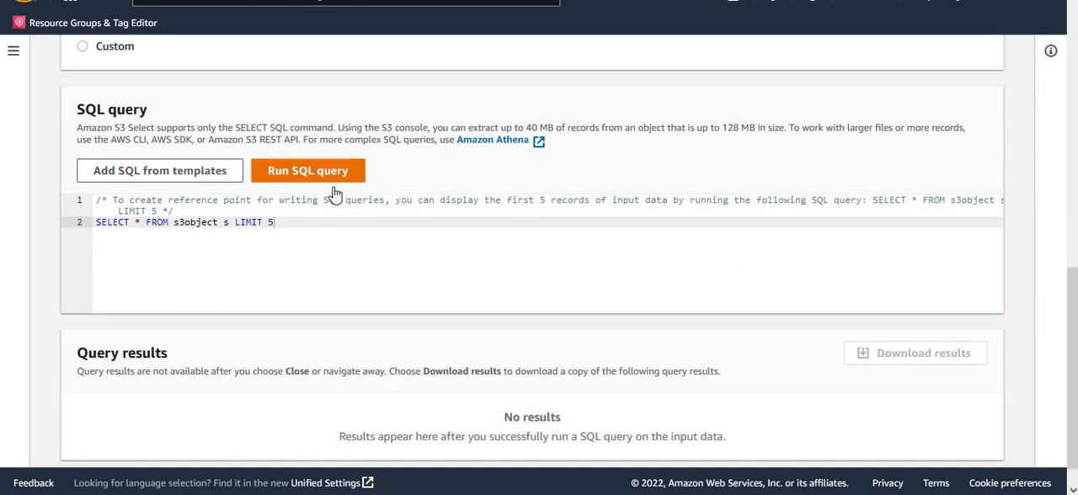
{"action": "scroll", "coordinate": [561, 289], "scroll_direction": "down", "scroll_amount": 3}
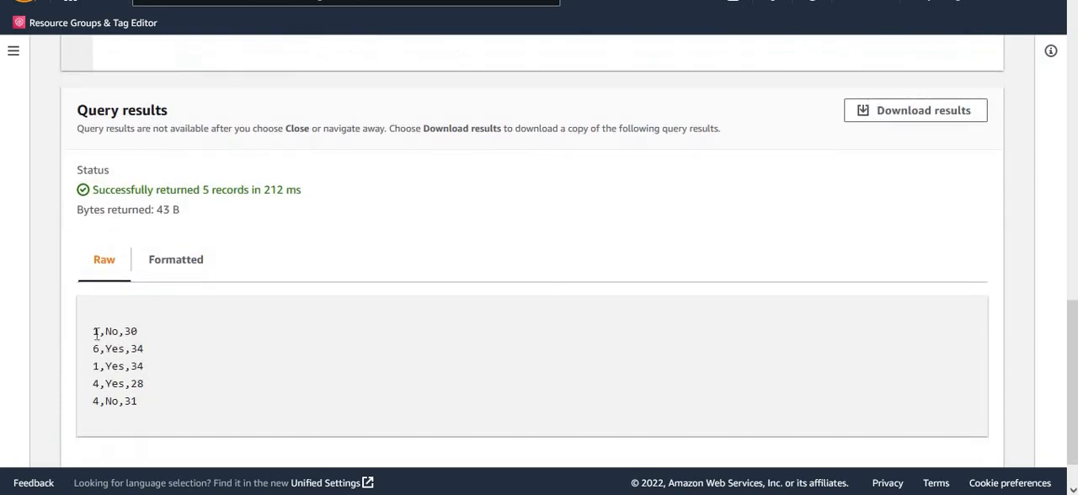
{"action": "left_click_drag", "start_coordinate": [97, 334], "coordinate": [152, 337]}
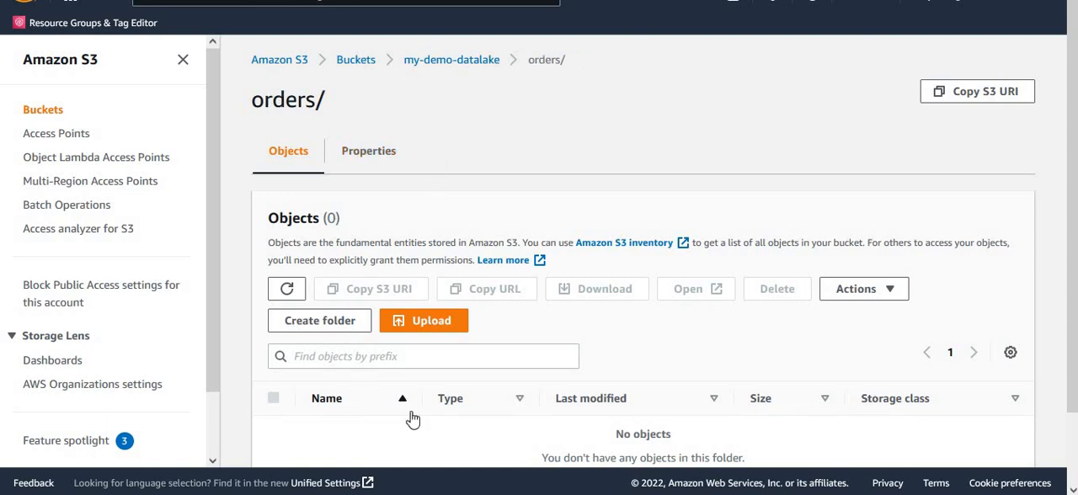
- Refresh the orders folder's object list and check the ordernumber and amount fields selected in the Orders transformation script
{"action": "left_click", "coordinate": [286, 289]}
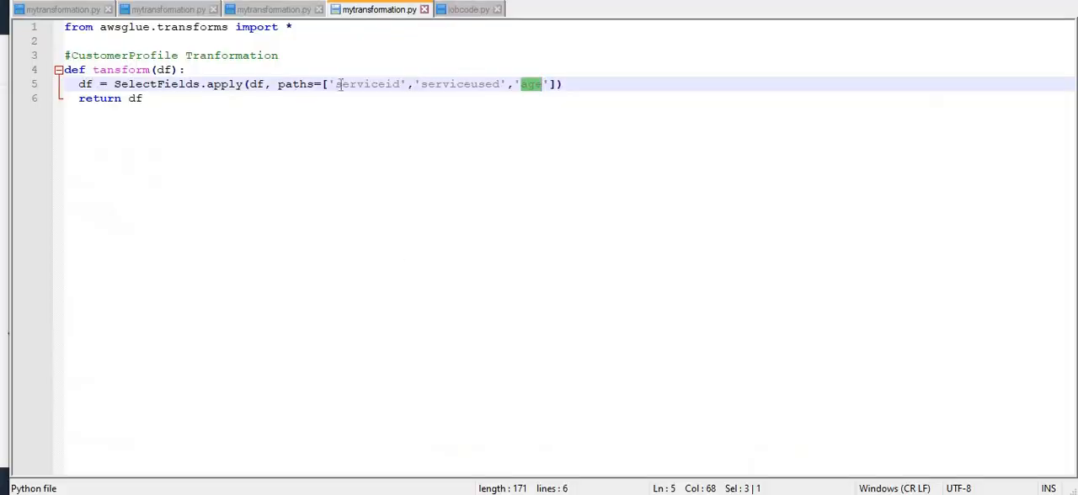
{"action": "left_click", "coordinate": [163, 10]}
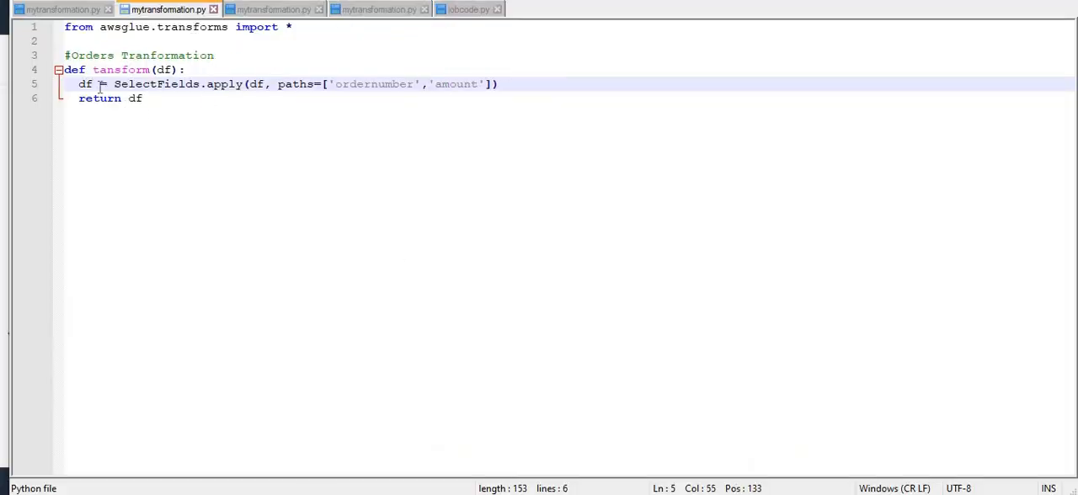
{"action": "left_click", "coordinate": [388, 84]}
{"action": "left_click", "coordinate": [469, 87]}
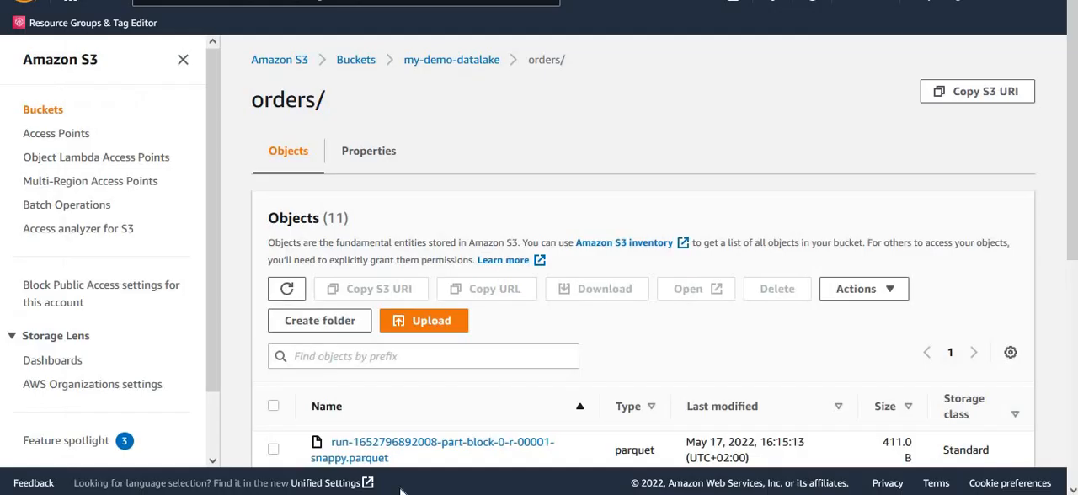
- Open the orders parquet file ending in 00002-snappy.parquet for querying with S3 Select and collapse the navigation pane
{"action": "scroll", "coordinate": [453, 397], "scroll_direction": "down", "scroll_amount": 3}
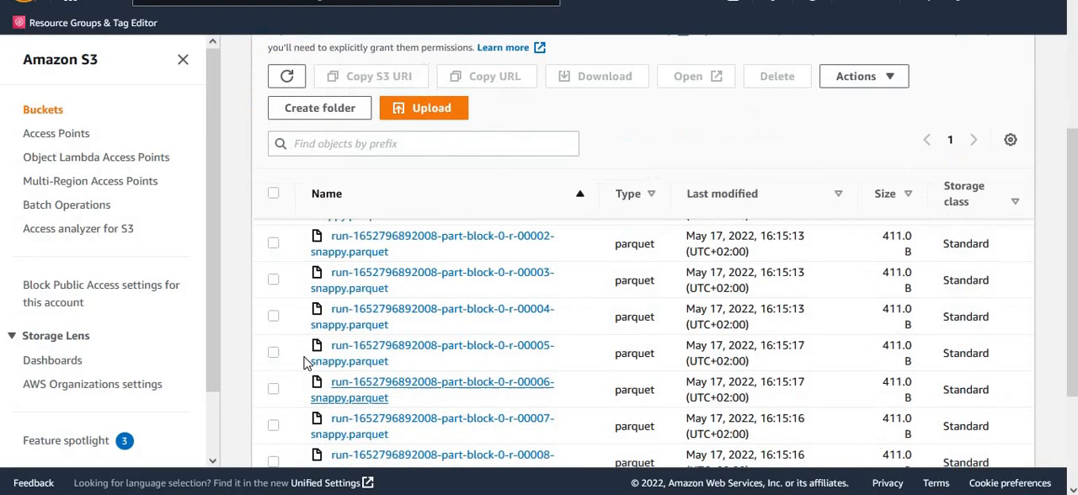
{"action": "left_click", "coordinate": [274, 243]}
{"action": "scroll", "coordinate": [640, 356], "scroll_direction": "up", "scroll_amount": 3}
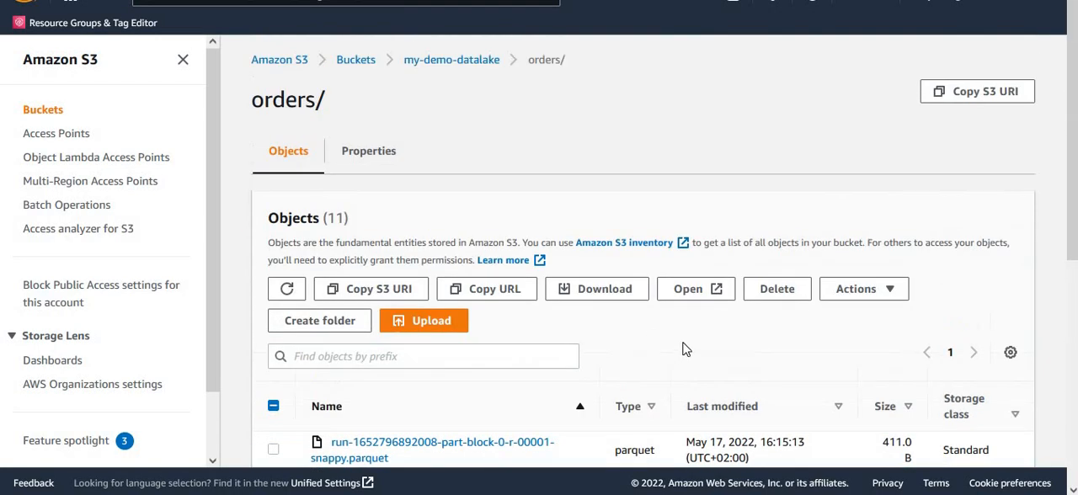
{"action": "left_click", "coordinate": [866, 287]}
{"action": "left_click", "coordinate": [888, 179]}
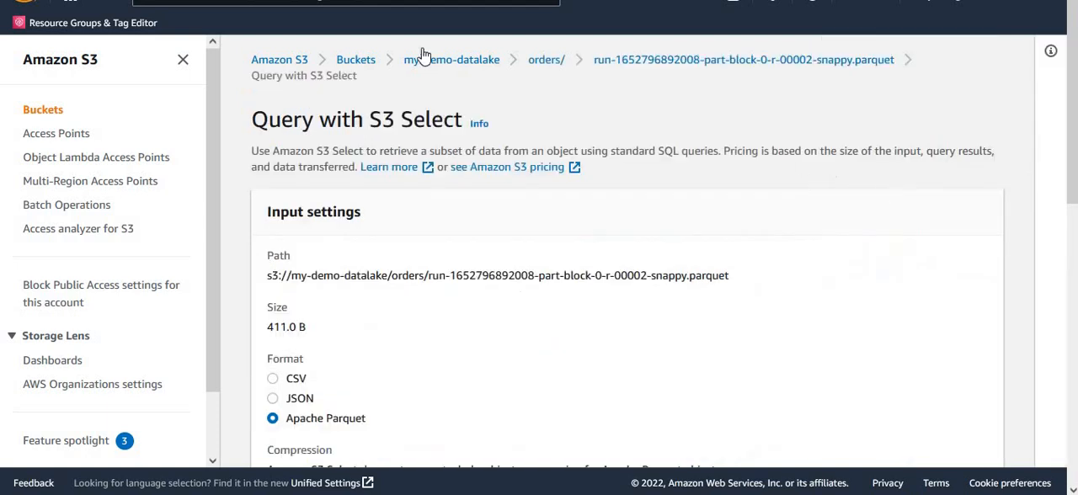
{"action": "left_click", "coordinate": [183, 60]}
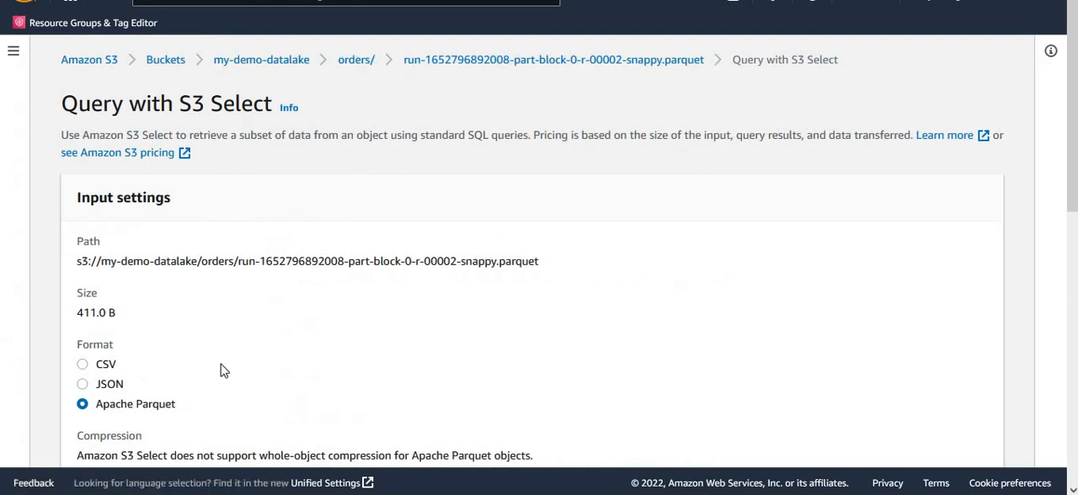
- Run the default SQL query on the orders file with CSV output and check the returned order number and amount
{"action": "scroll", "coordinate": [154, 312], "scroll_direction": "down", "scroll_amount": 3}
{"action": "left_click", "coordinate": [108, 341]}
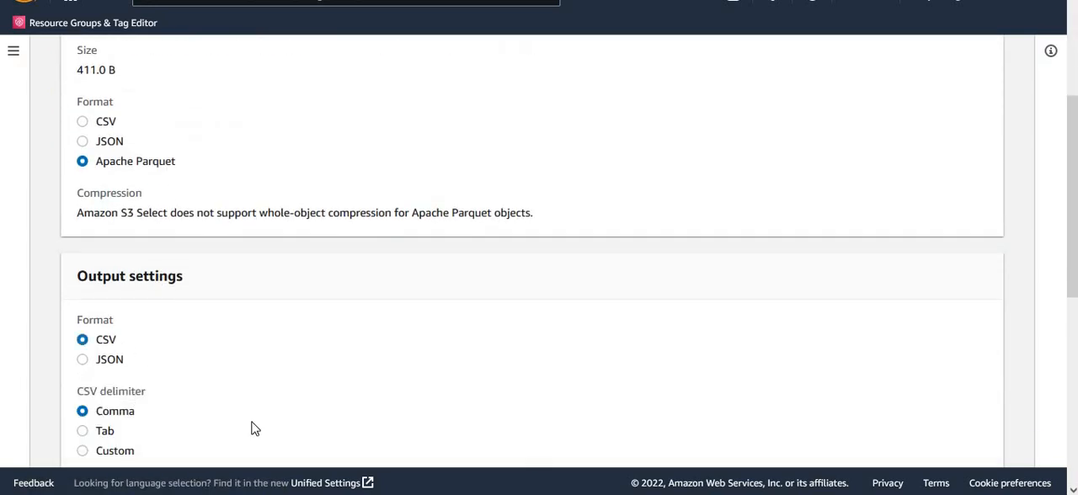
{"action": "scroll", "coordinate": [295, 413], "scroll_direction": "down", "scroll_amount": 5}
{"action": "left_click", "coordinate": [325, 173]}
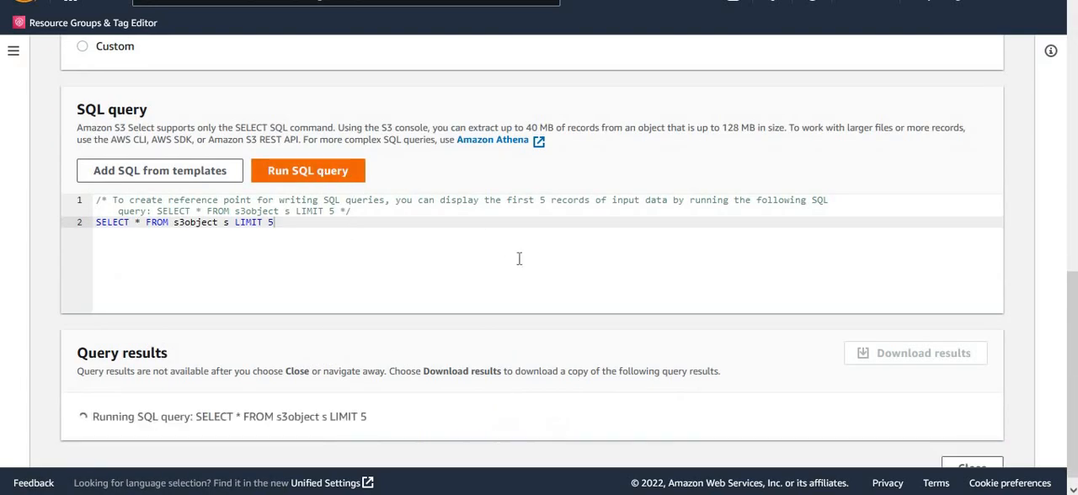
{"action": "scroll", "coordinate": [573, 315], "scroll_direction": "down", "scroll_amount": 3}
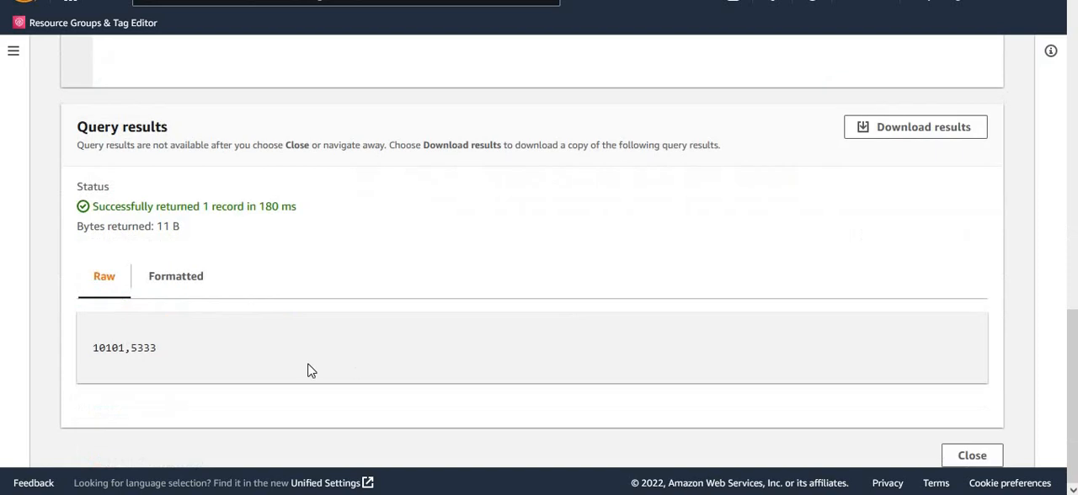
{"action": "double_click", "coordinate": [106, 347]}
{"action": "left_click", "coordinate": [146, 348]}
{"action": "double_click", "coordinate": [147, 348]}
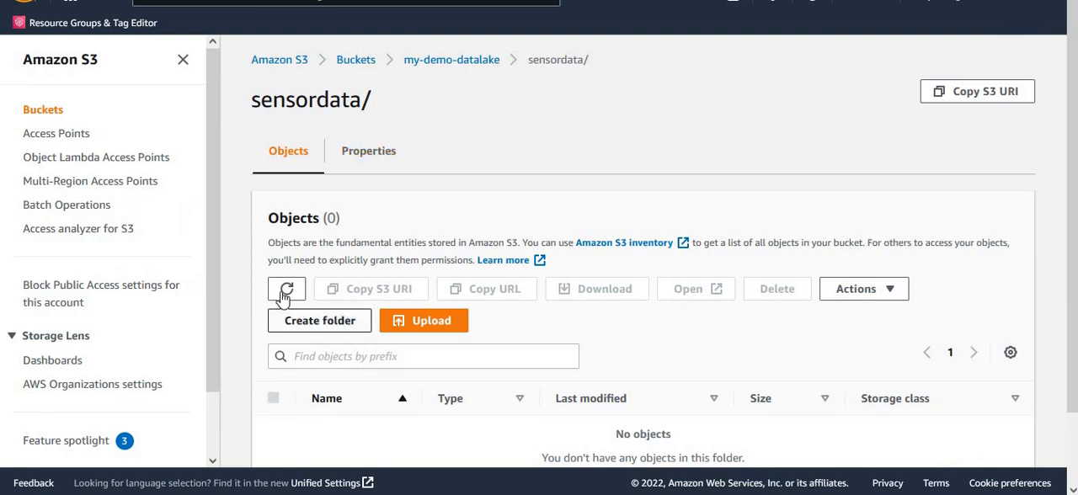
- Refresh the customers folder's object list and check the parquet files written there
{"action": "left_click", "coordinate": [286, 289]}
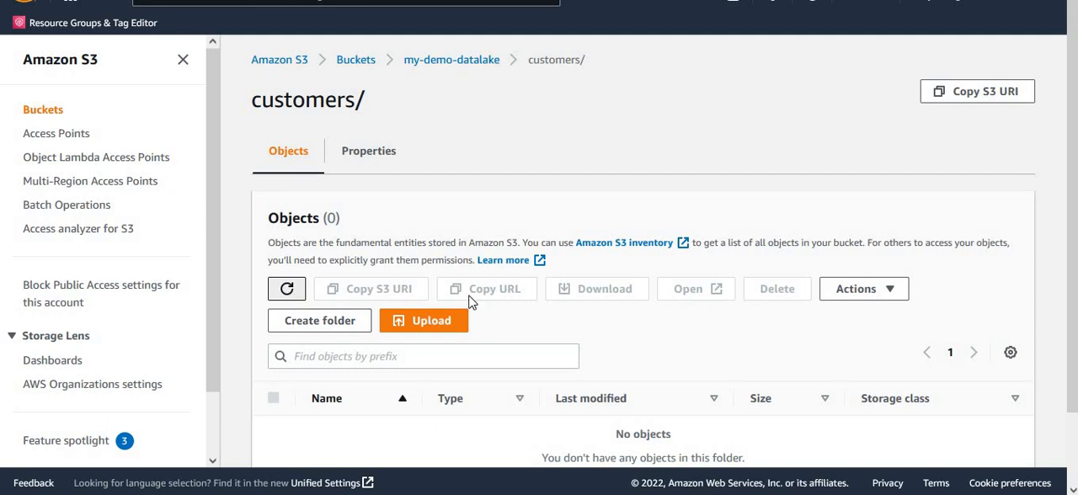
{"action": "scroll", "coordinate": [598, 272], "scroll_direction": "down", "scroll_amount": 2}
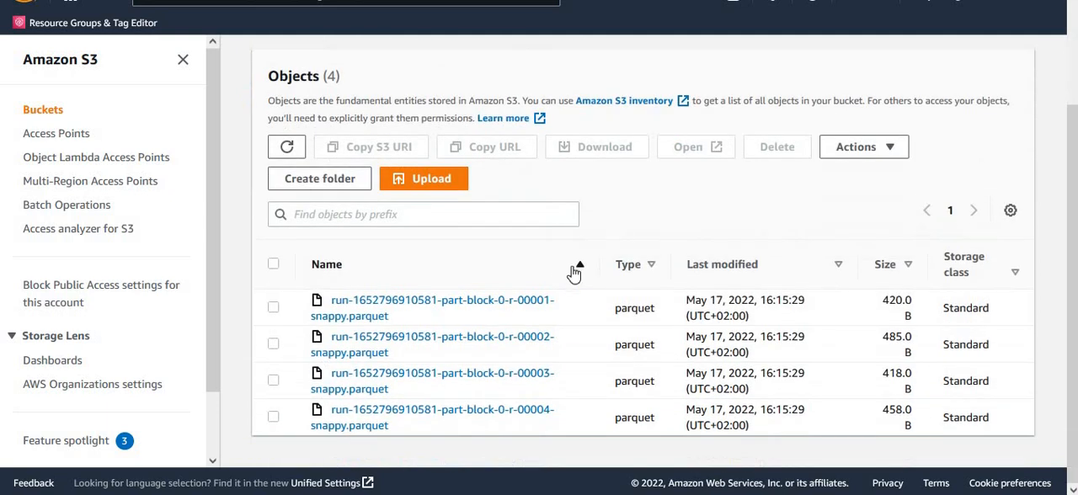
{"action": "scroll", "coordinate": [573, 272], "scroll_direction": "up", "scroll_amount": 2}
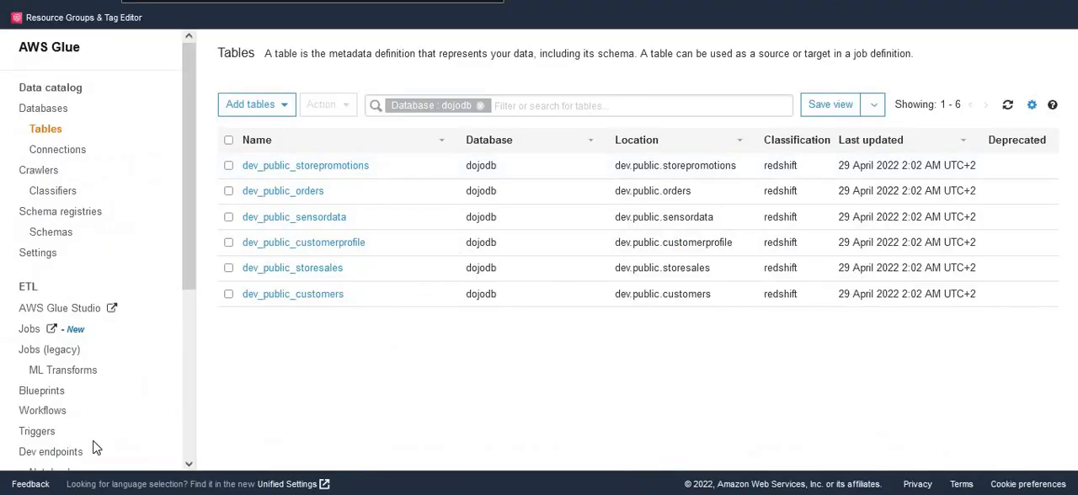
- Open the run history of the jdbcdataingestion job among AWS Glue's legacy jobs, enlarge it and examine the latest runs
{"action": "left_click", "coordinate": [39, 357]}
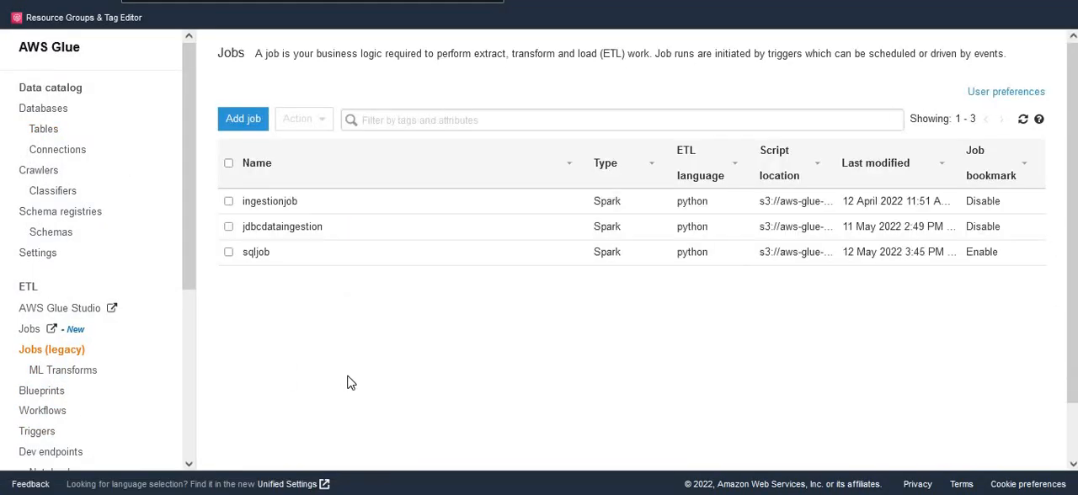
{"action": "left_click", "coordinate": [287, 229]}
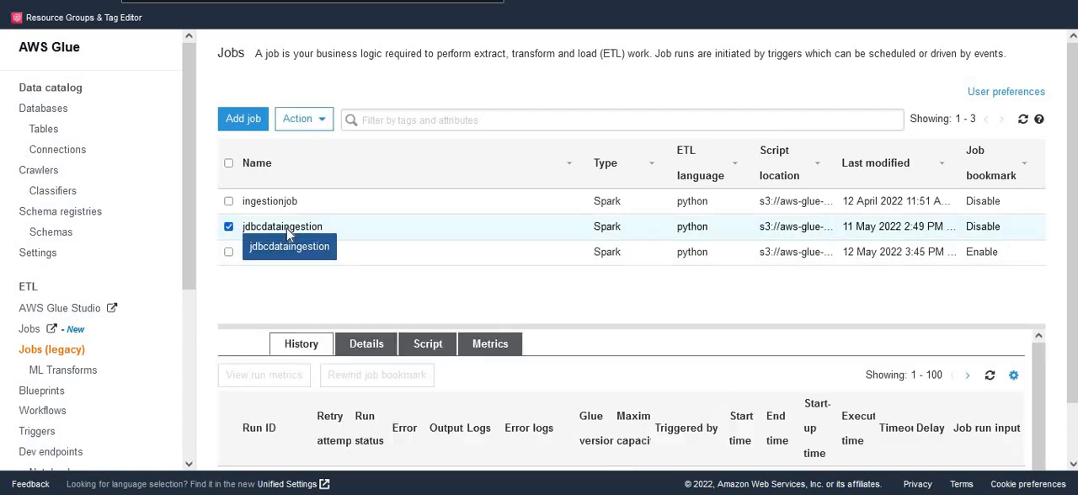
{"action": "left_click_drag", "start_coordinate": [524, 327], "coordinate": [538, 222]}
{"action": "scroll", "coordinate": [522, 411], "scroll_direction": "down", "scroll_amount": 1}
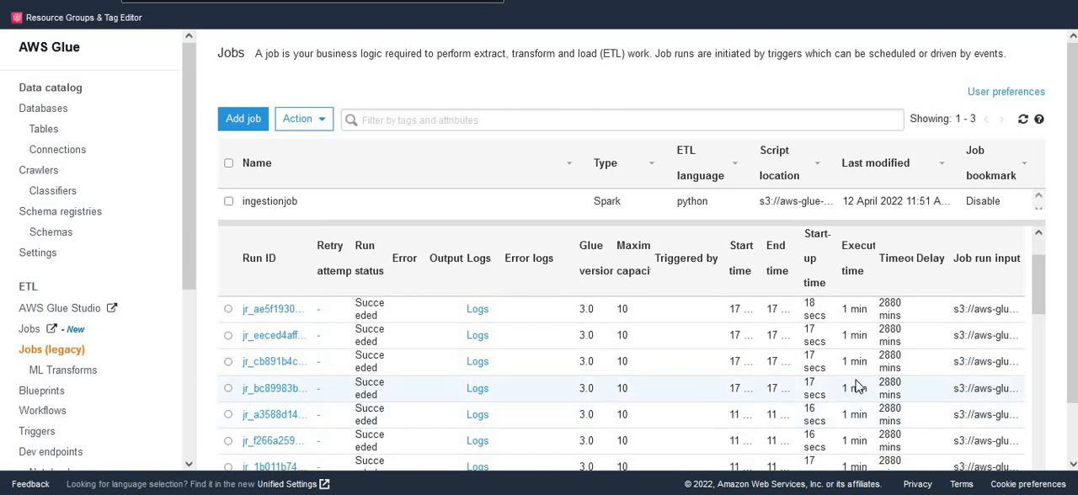